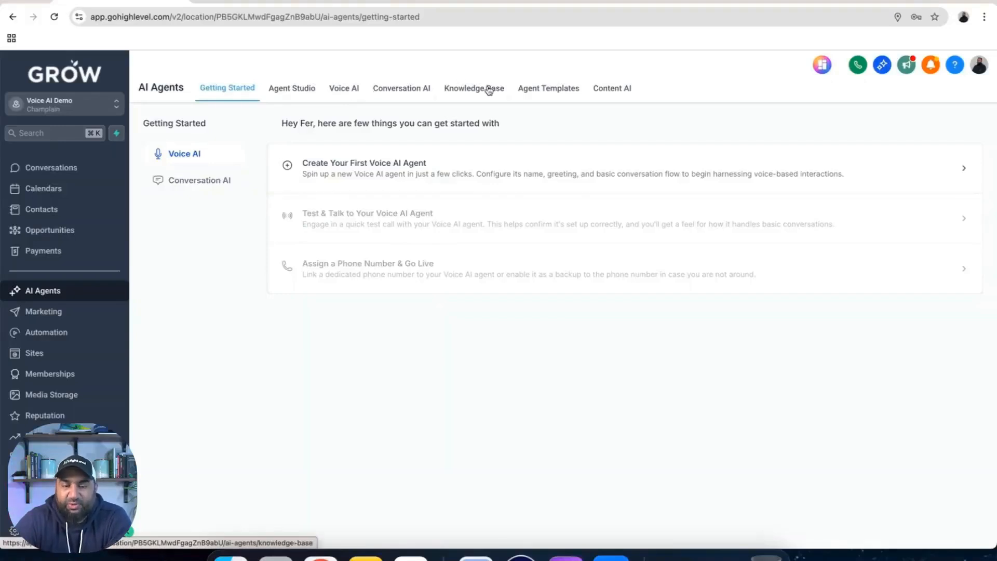
# Start a new custom agent from the Voice AI agent list
pyautogui.click(342, 90)
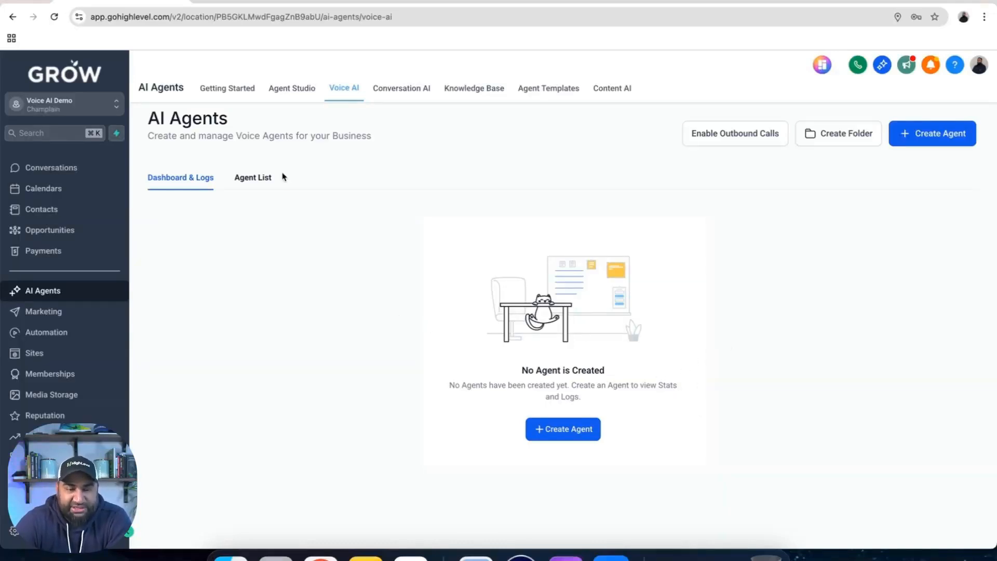
pyautogui.click(254, 179)
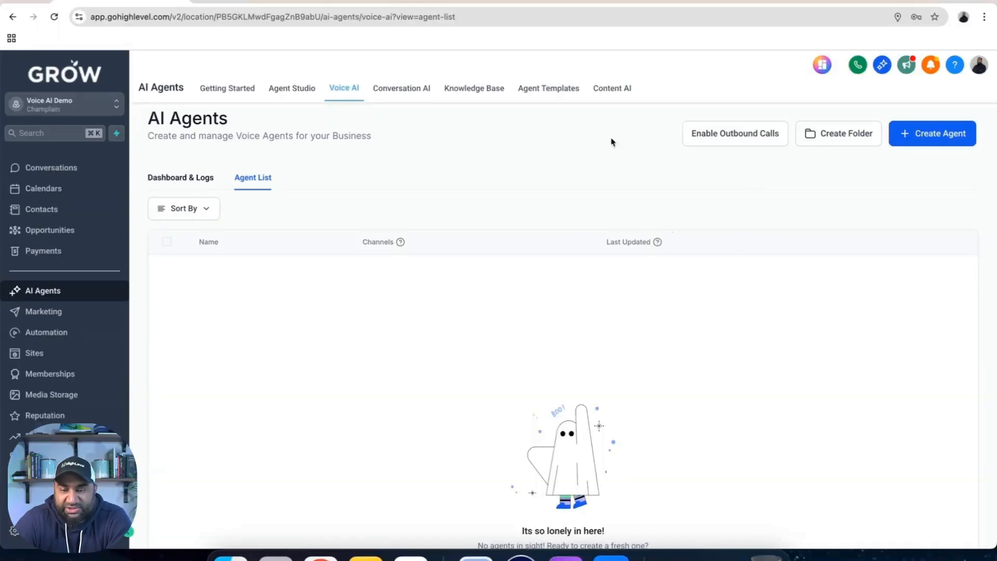
pyautogui.click(932, 136)
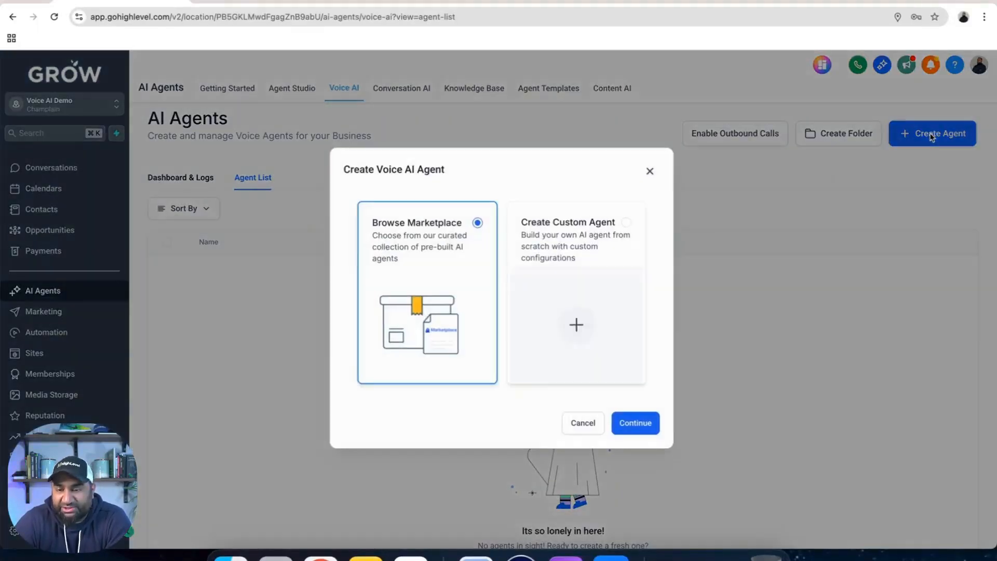
pyautogui.click(591, 252)
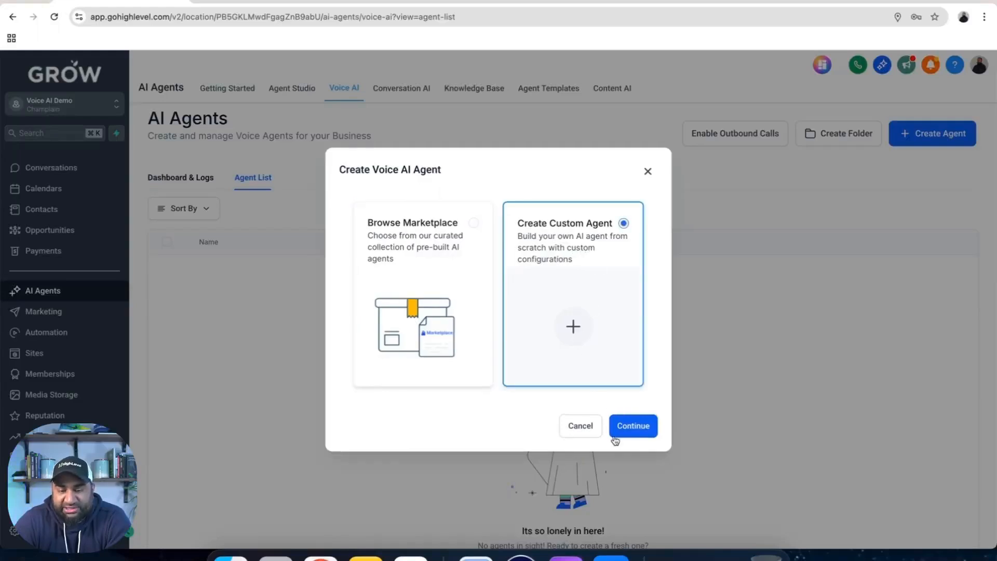
pyautogui.click(640, 426)
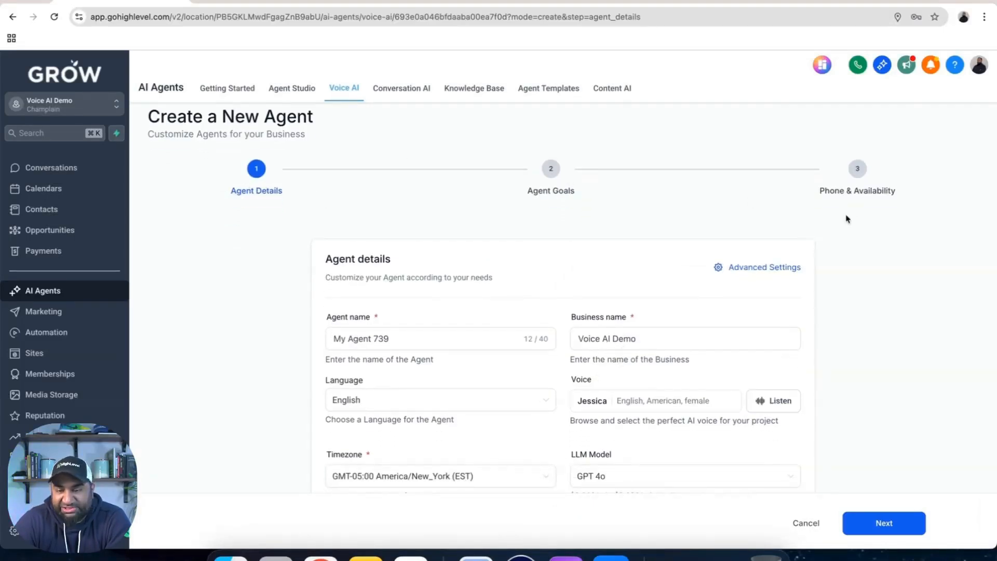
# Name the agent Sara and set the business name to Roofing Unlimited
pyautogui.scroll(-2, 854, 204)
pyautogui.click(445, 250)
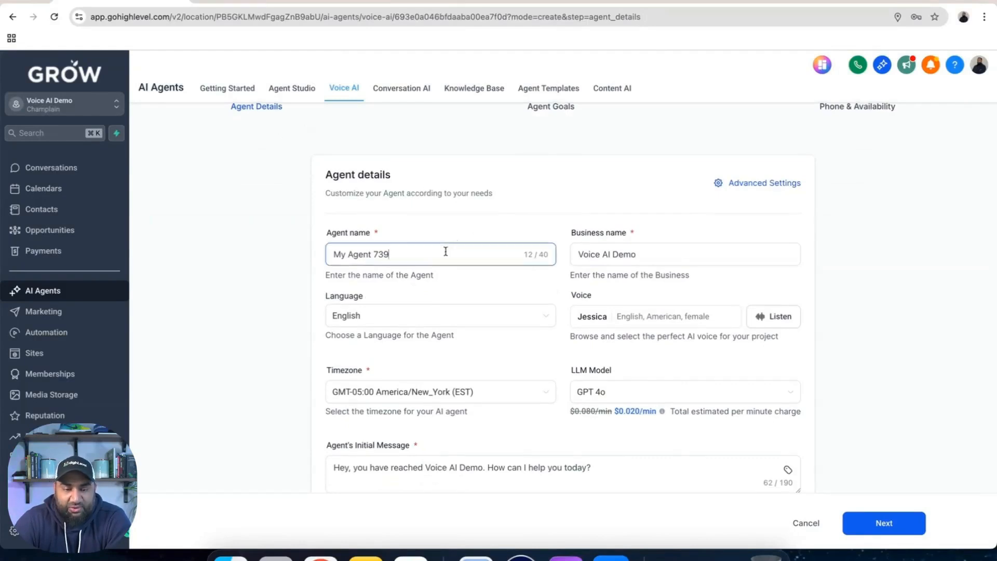
pyautogui.press('super+a')
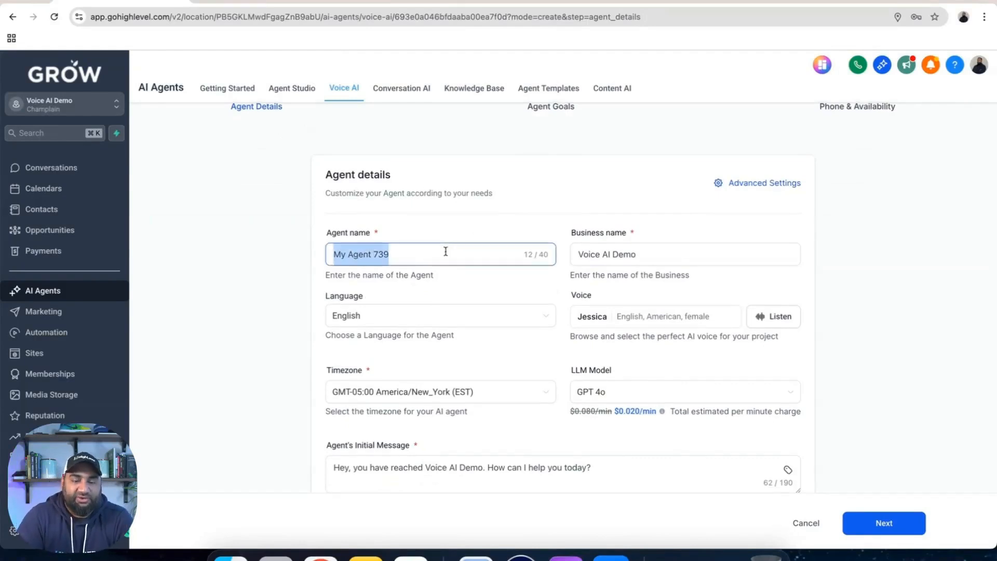
pyautogui.write('Sara')
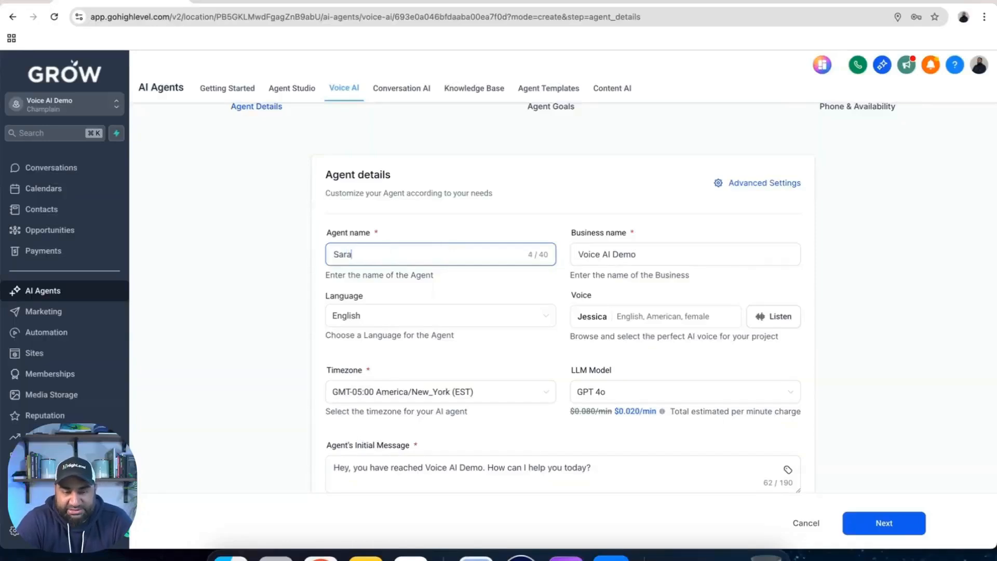
pyautogui.click(650, 254)
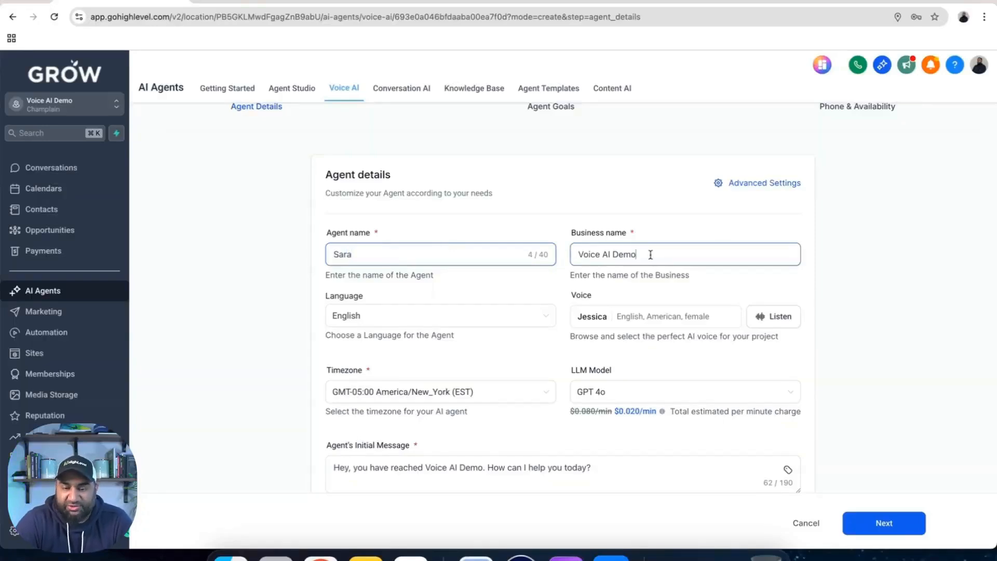
pyautogui.moveTo(635, 254); pyautogui.dragTo(577, 255)
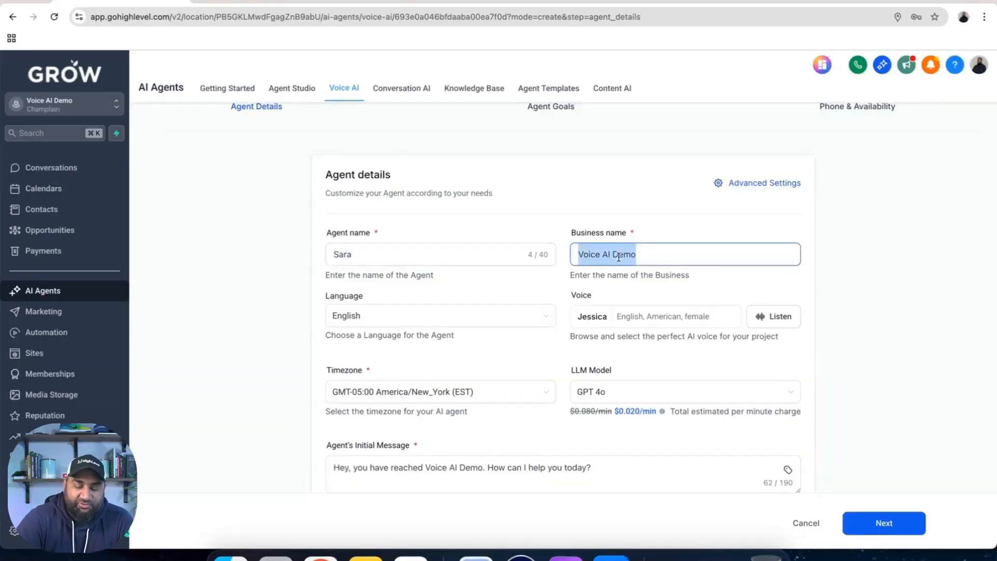
pyautogui.write('Roofing ')
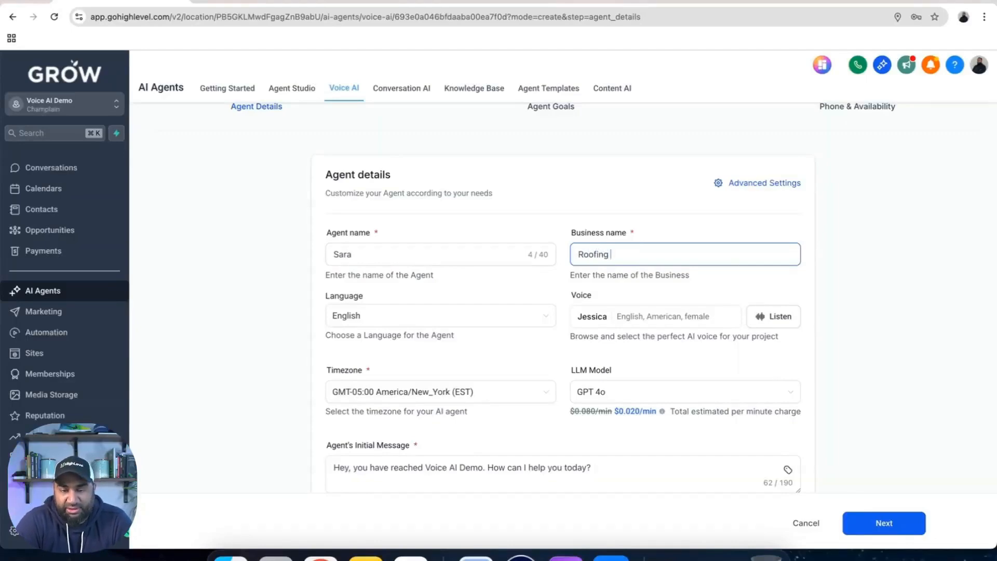
pyautogui.write('Uniimited')
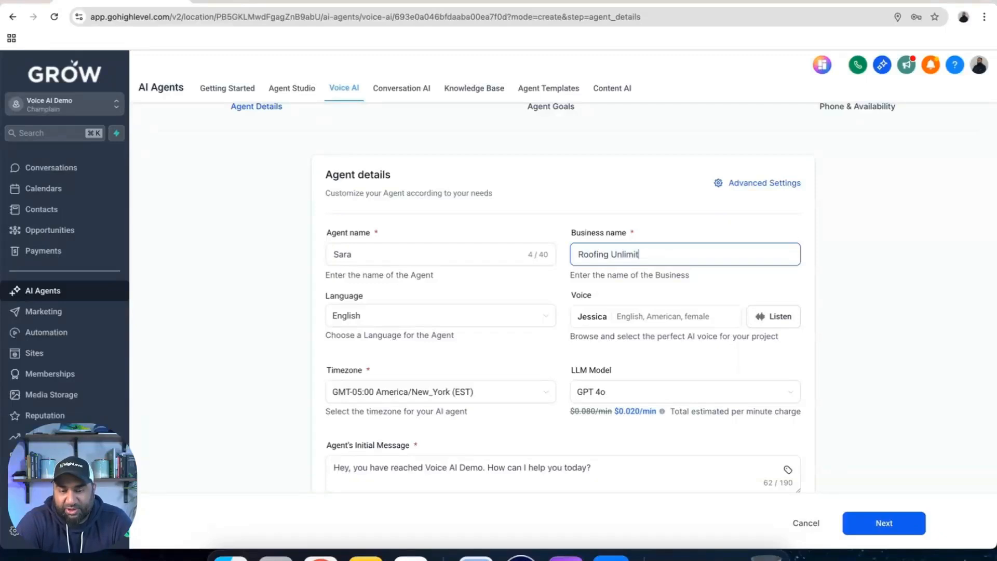
# Select English as the agent's language and dismiss the language-switching notice
pyautogui.click(436, 323)
pyautogui.scroll(-5, 423, 358)
pyautogui.scroll(5, 423, 359)
pyautogui.click(398, 342)
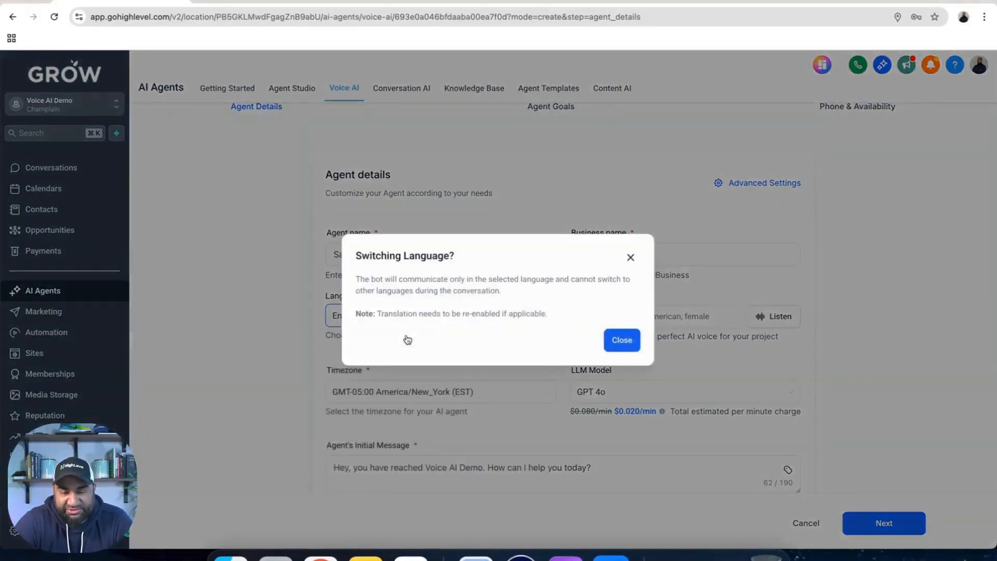
pyautogui.click(610, 339)
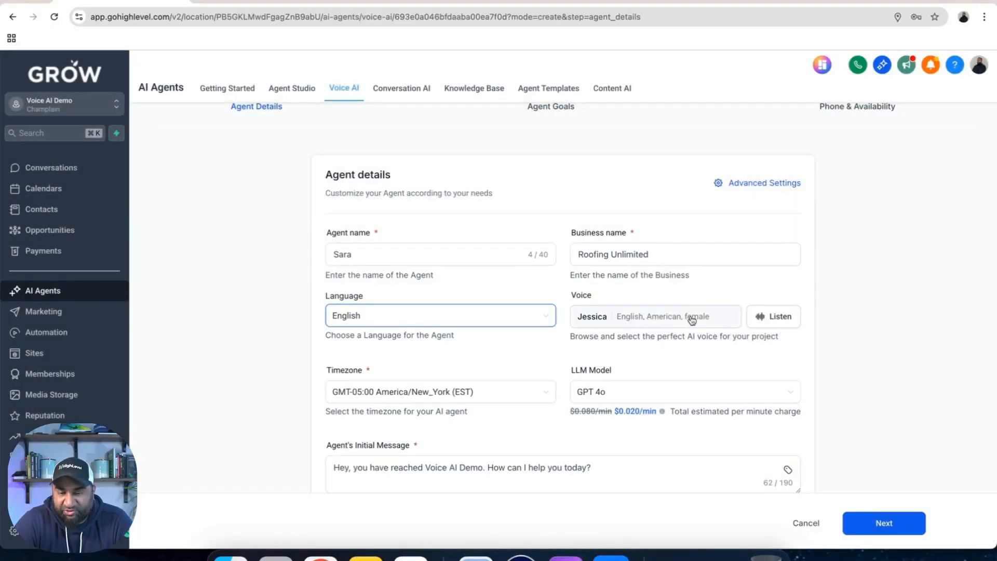
# Browse the voice library available for the agent and close it without changing the selected voice
pyautogui.click(616, 317)
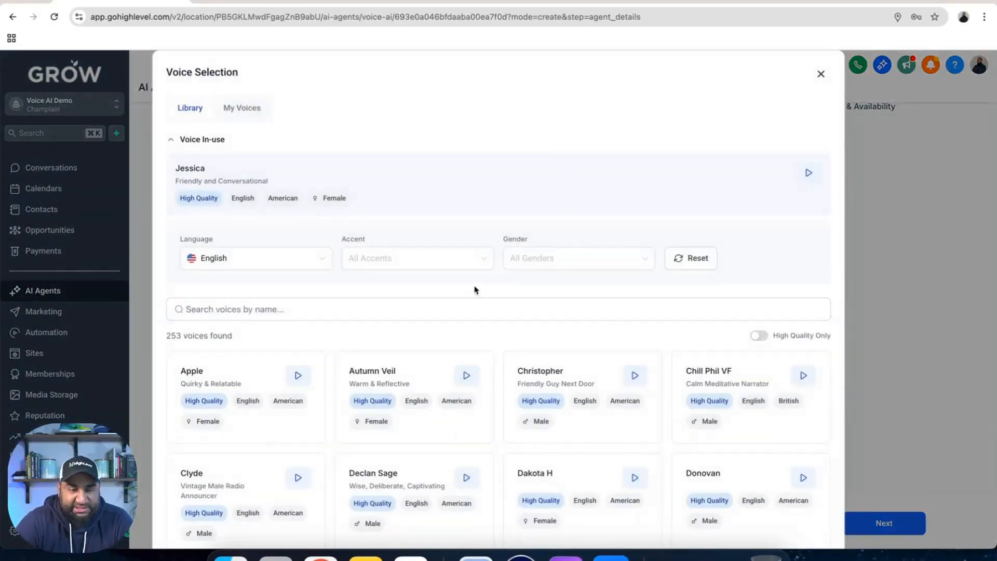
pyautogui.scroll(-10, 475, 290)
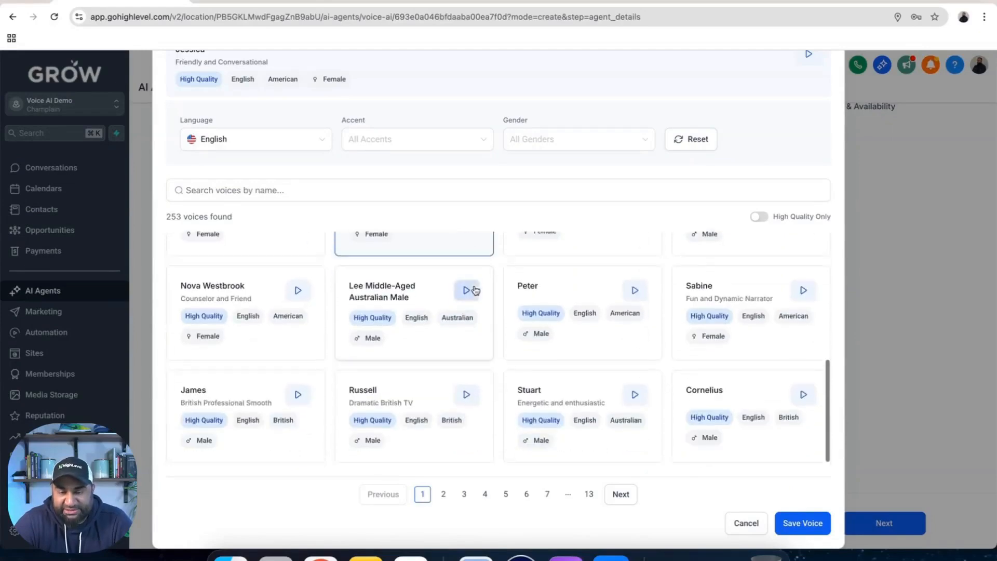
pyautogui.scroll(5, 473, 287)
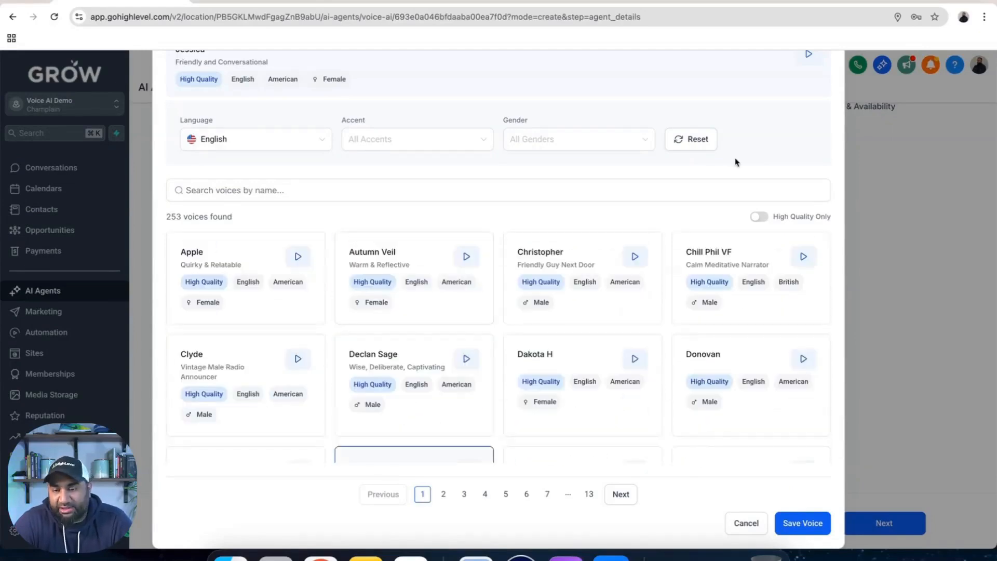
pyautogui.scroll(3, 735, 161)
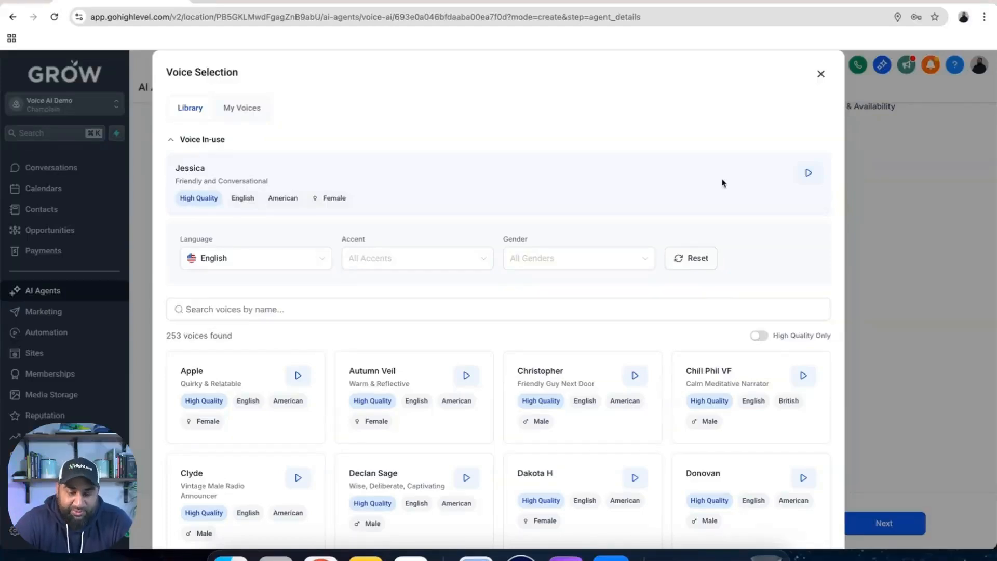
pyautogui.click(820, 74)
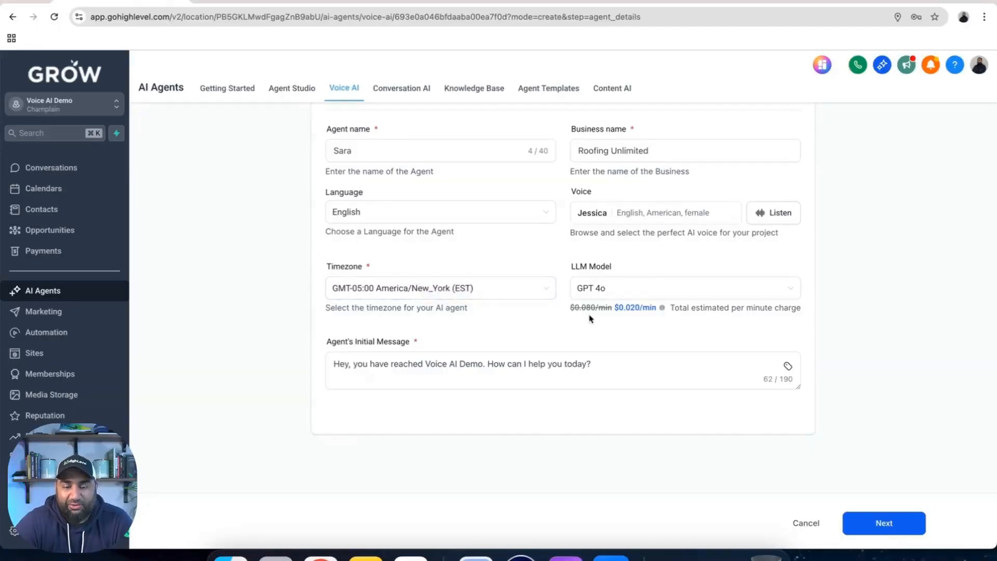
# Look through the available LLM models and their per-minute prices without changing the selection
pyautogui.click(614, 288)
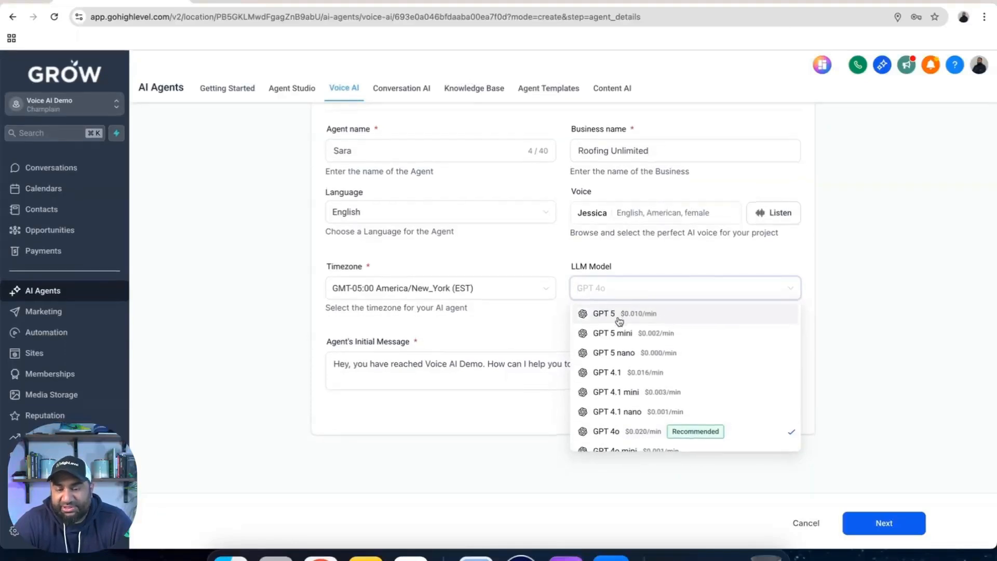
pyautogui.scroll(-2, 616, 380)
pyautogui.scroll(-5, 615, 380)
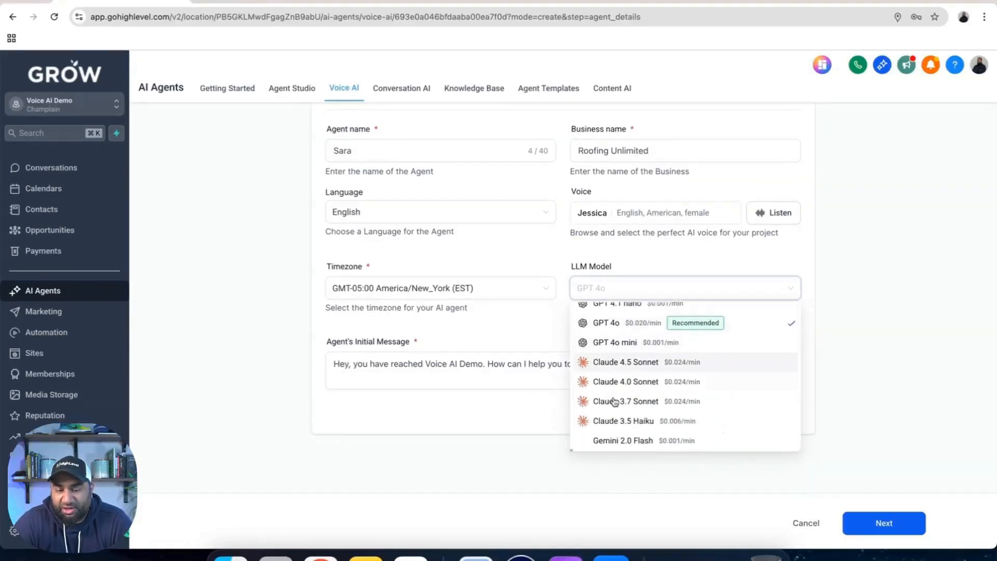
pyautogui.click(814, 304)
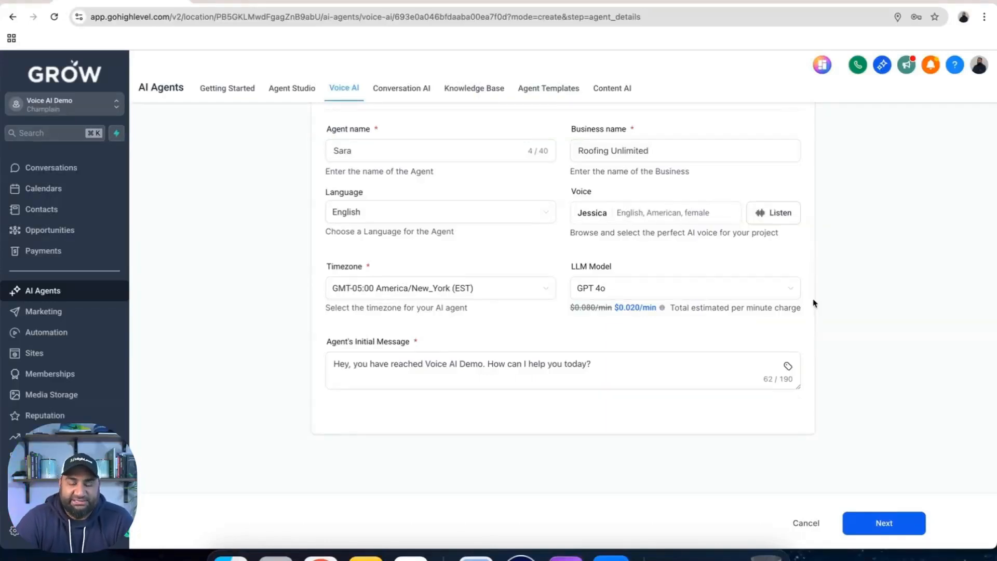
# Edit the agent's initial message to read "Hey, you have reached Roofing Unlimited. My name is Sara. How can I help you today?"
pyautogui.moveTo(326, 341); pyautogui.dragTo(412, 353)
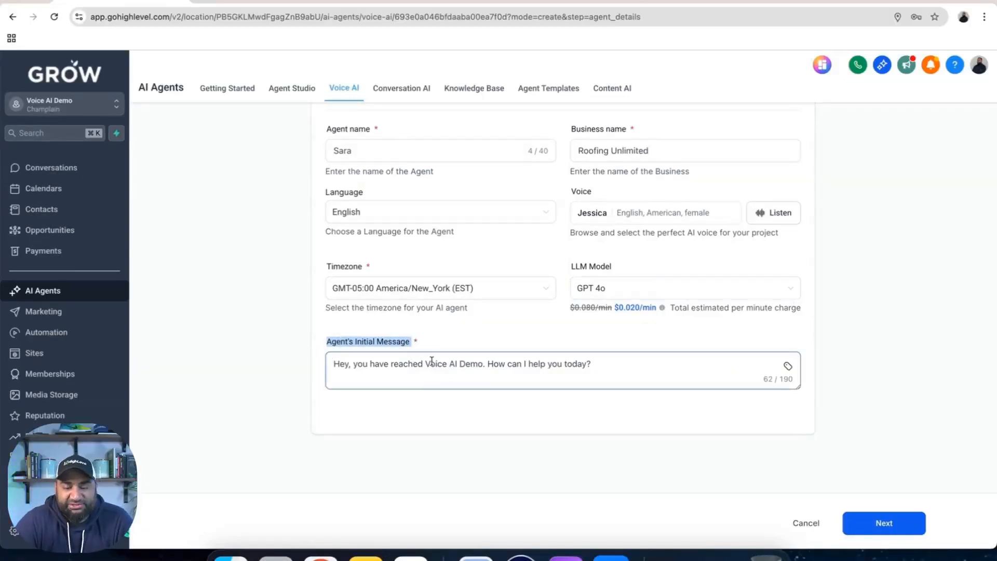
pyautogui.doubleClick(592, 150)
pyautogui.tripleClick(592, 149)
pyautogui.hotkey('ctrl', 'c')
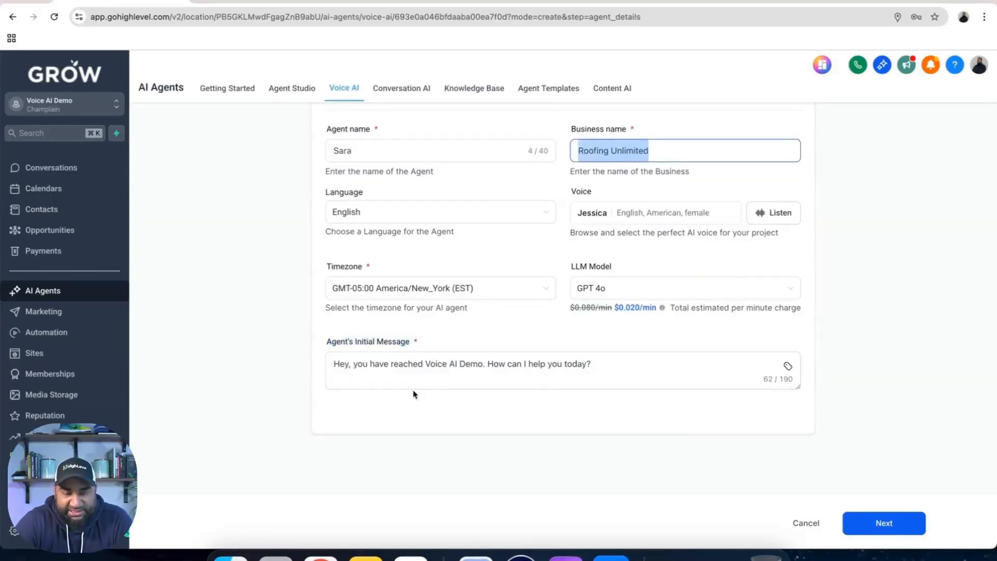
pyautogui.click(427, 363)
pyautogui.moveTo(428, 363); pyautogui.dragTo(483, 363)
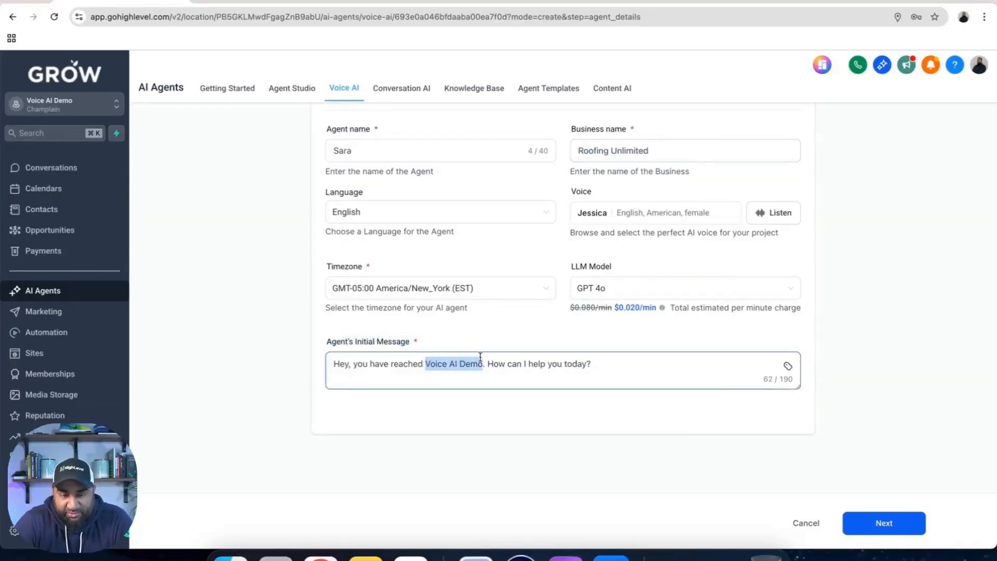
pyautogui.hotkey('ctrl', 'v')
pyautogui.press('Right')
pyautogui.press('Right')
pyautogui.write('My name is Sara ')
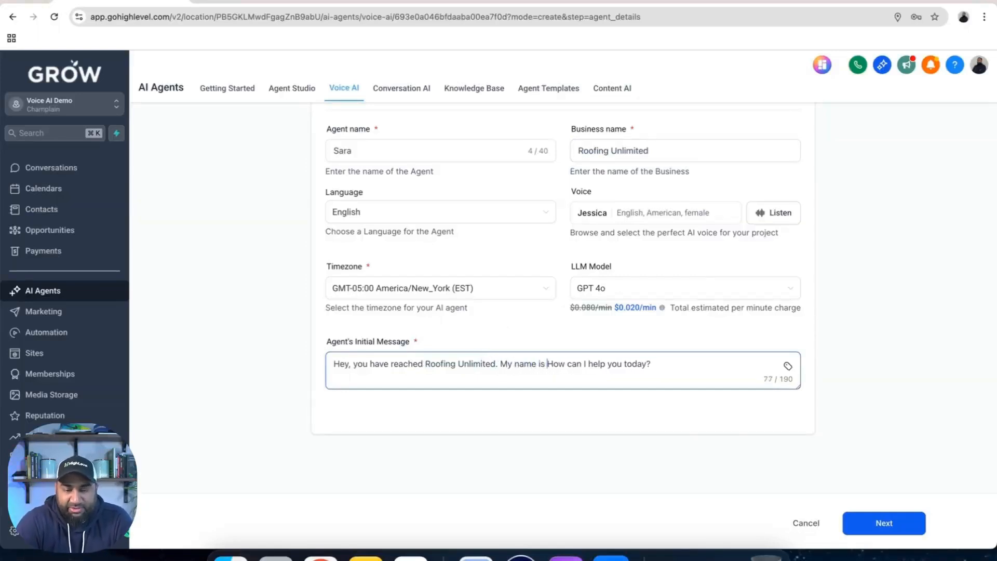
pyautogui.write('.')
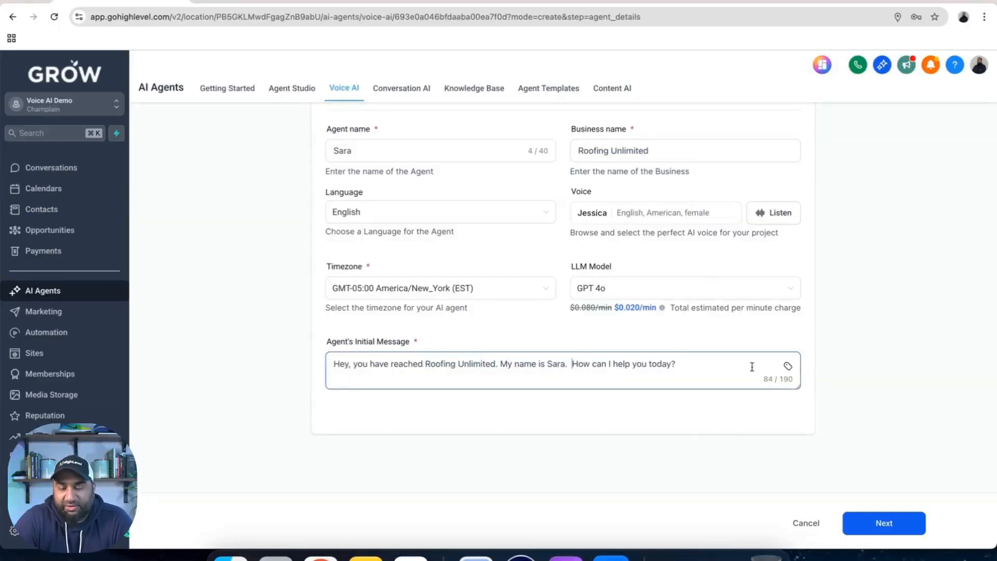
# Review the completed agent details and proceed to the Agent Goals stage
pyautogui.scroll(4, 699, 338)
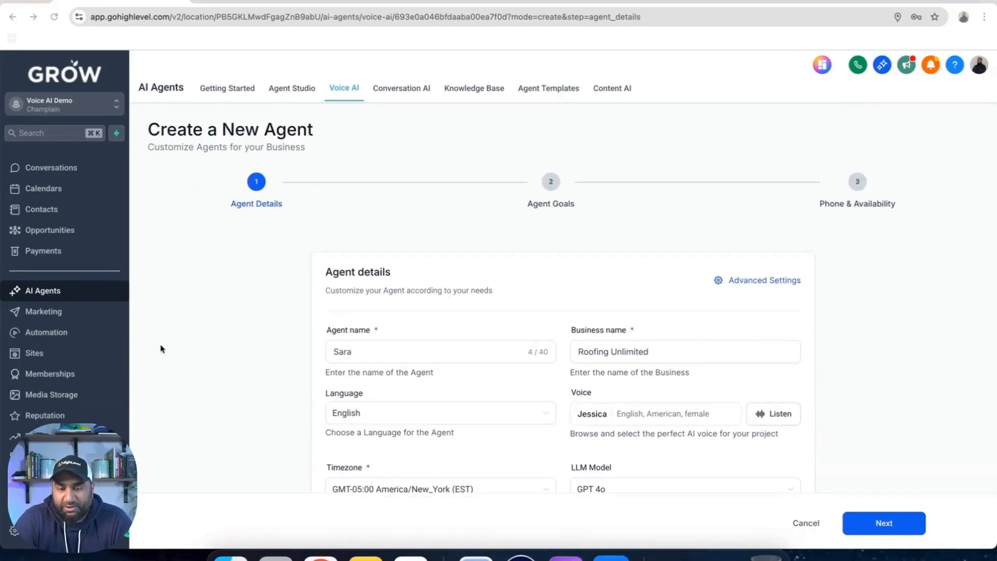
pyautogui.scroll(-4, 809, 382)
pyautogui.click(883, 523)
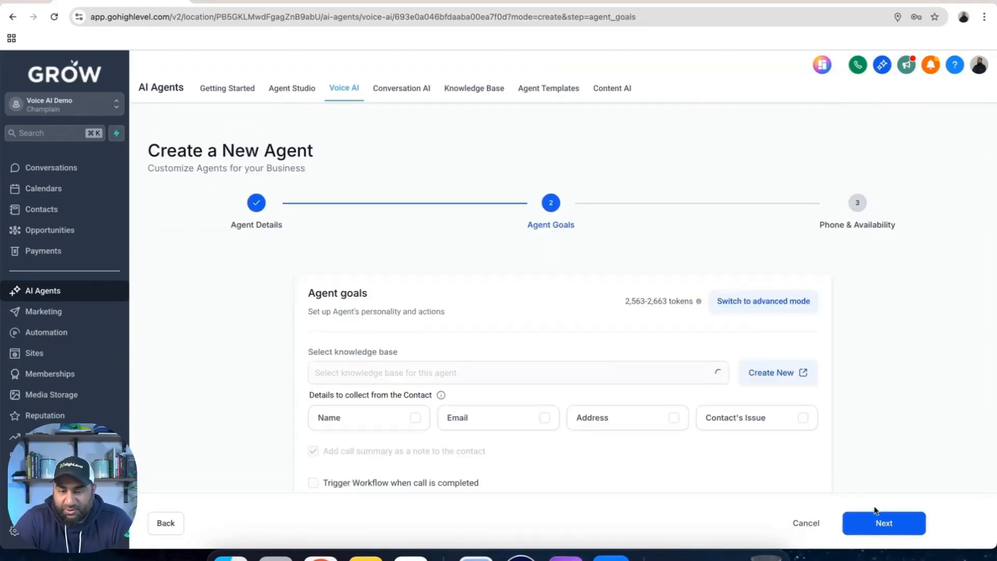
# Set the agent to collect the contact's name, email, address and issue
pyautogui.scroll(-1, 400, 343)
pyautogui.scroll(-1, 400, 343)
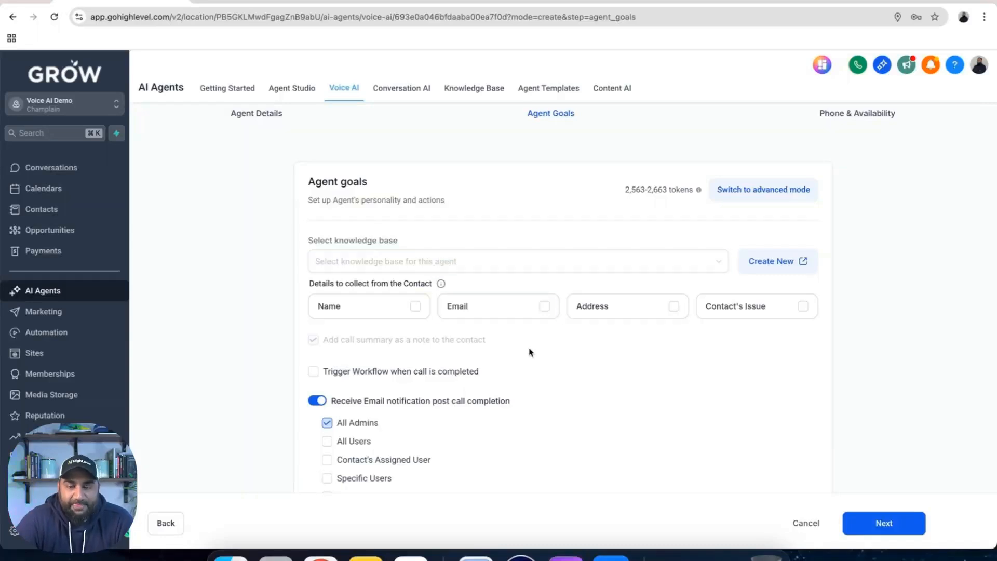
pyautogui.scroll(-1, 529, 352)
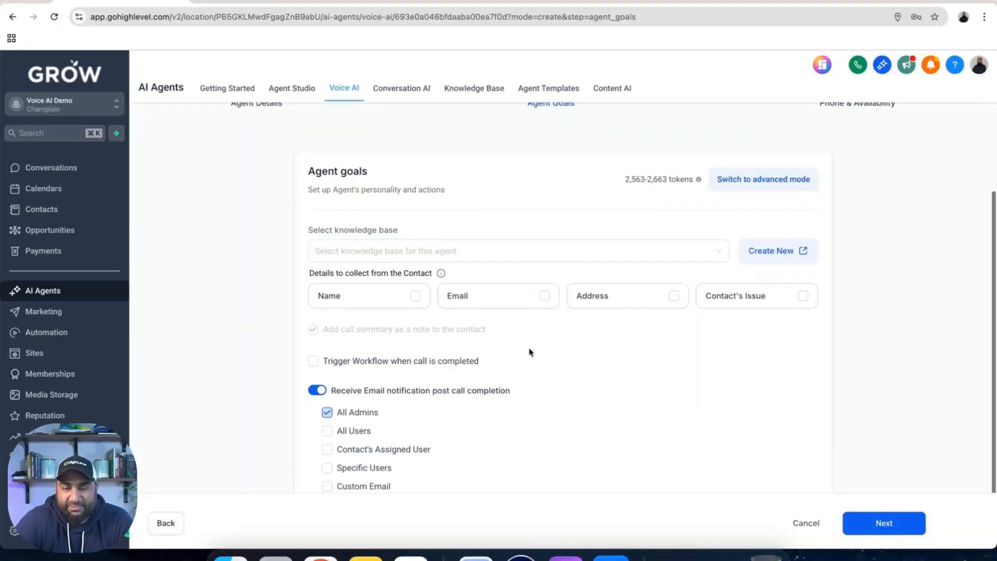
pyautogui.scroll(4, 530, 350)
pyautogui.scroll(-3, 506, 274)
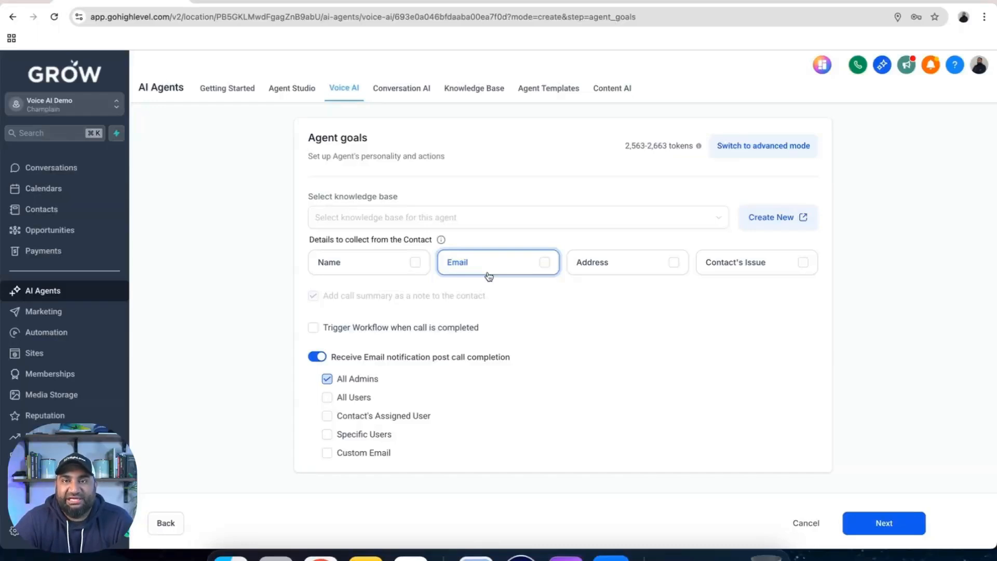
pyautogui.click(415, 263)
pyautogui.click(544, 263)
pyautogui.click(673, 264)
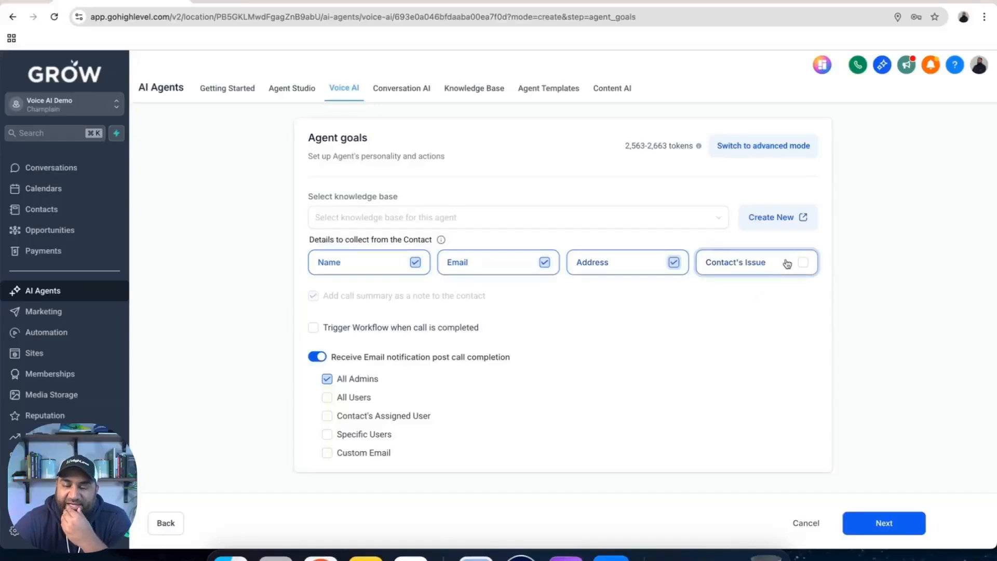
pyautogui.click(803, 265)
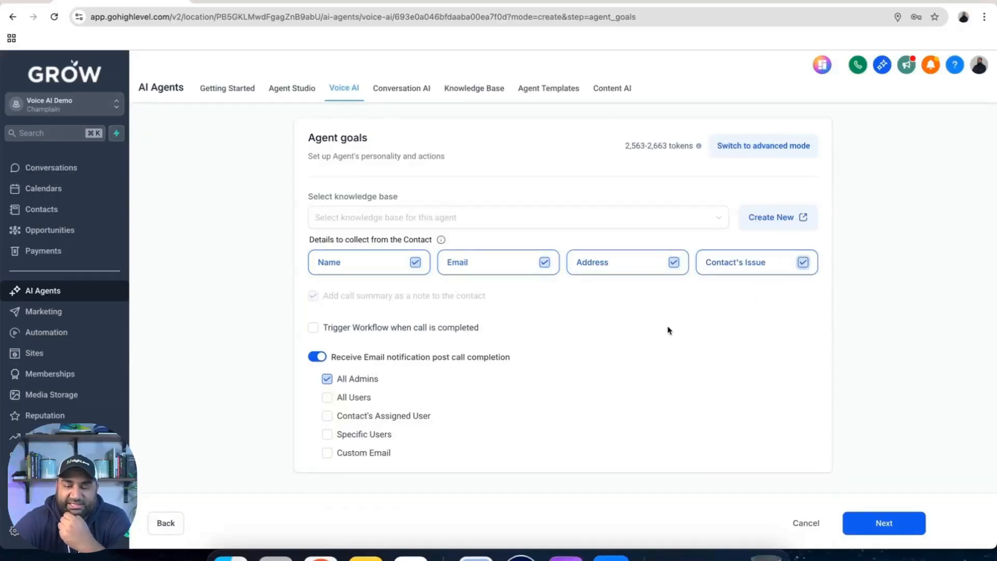
pyautogui.scroll(-1, 473, 349)
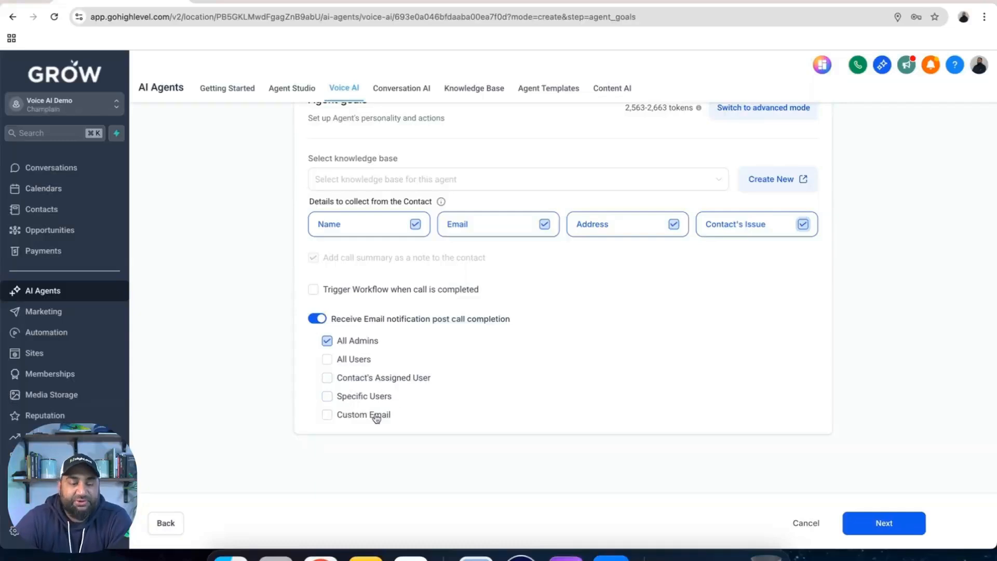
pyautogui.click(327, 415)
pyautogui.click(349, 437)
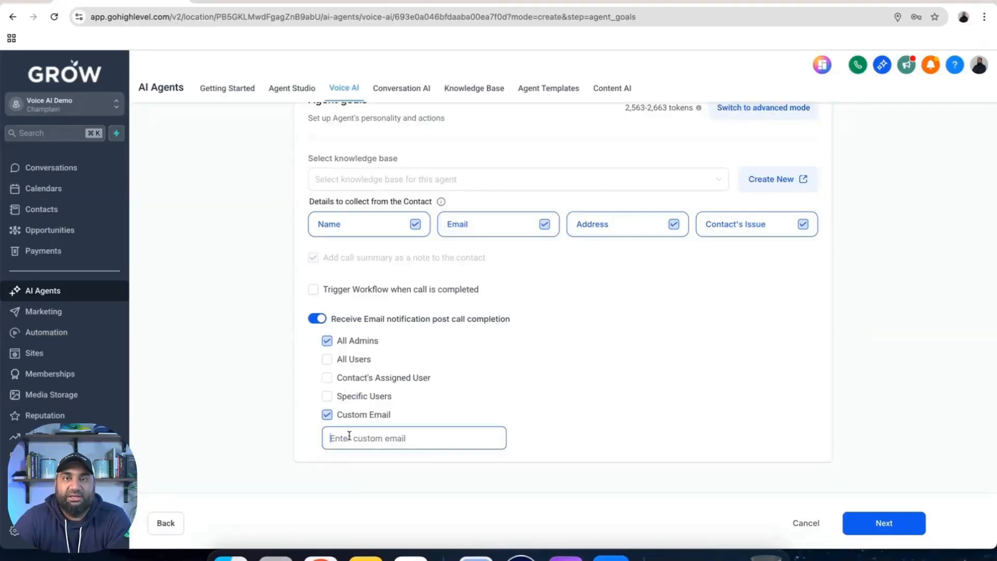
pyautogui.scroll(-1, 389, 442)
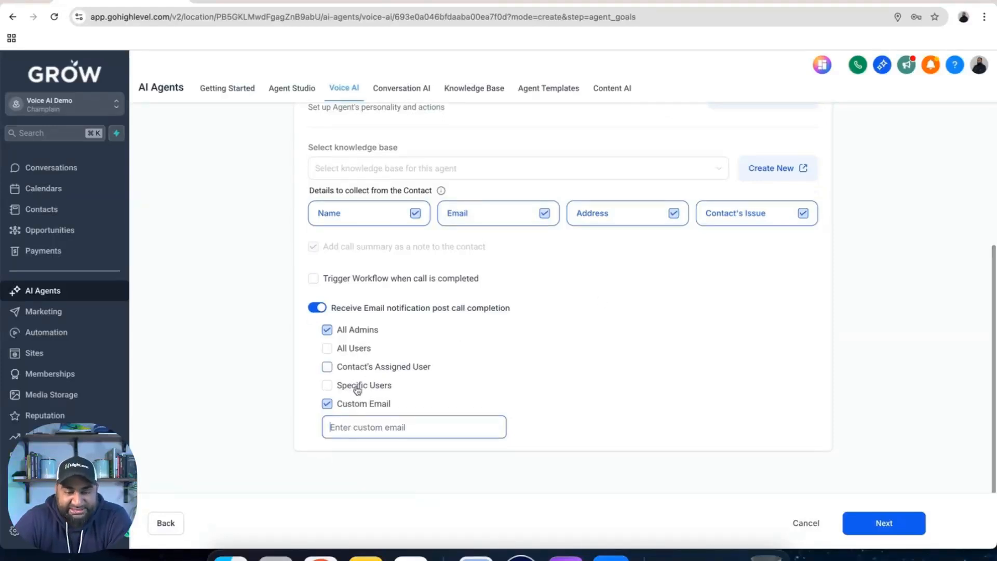
pyautogui.click(327, 414)
# Deselect All Admins, turn off the post-call email notification, and proceed to the Phone & Availability stage
pyautogui.click(328, 342)
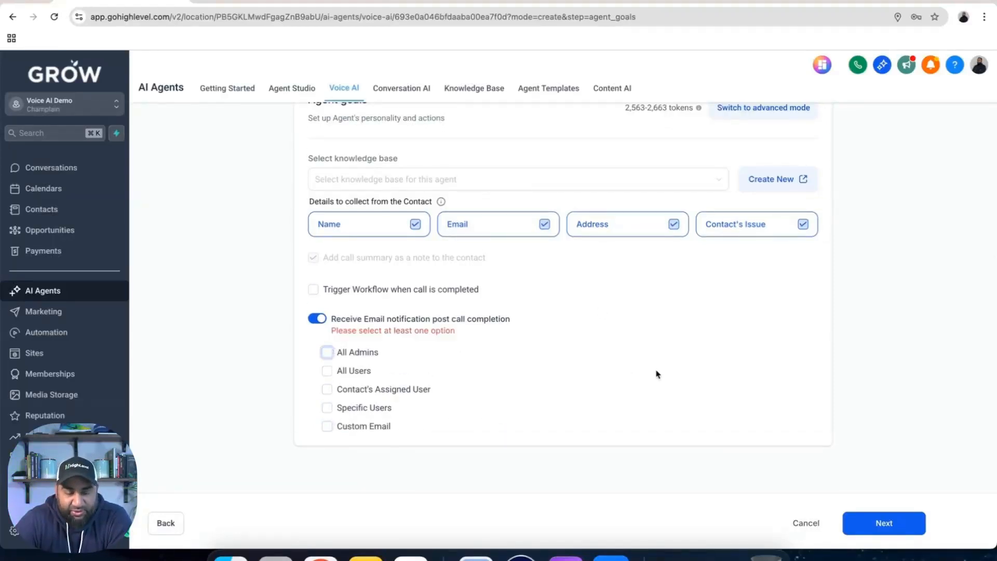
pyautogui.click(323, 320)
pyautogui.scroll(2, 650, 348)
pyautogui.scroll(-2, 650, 349)
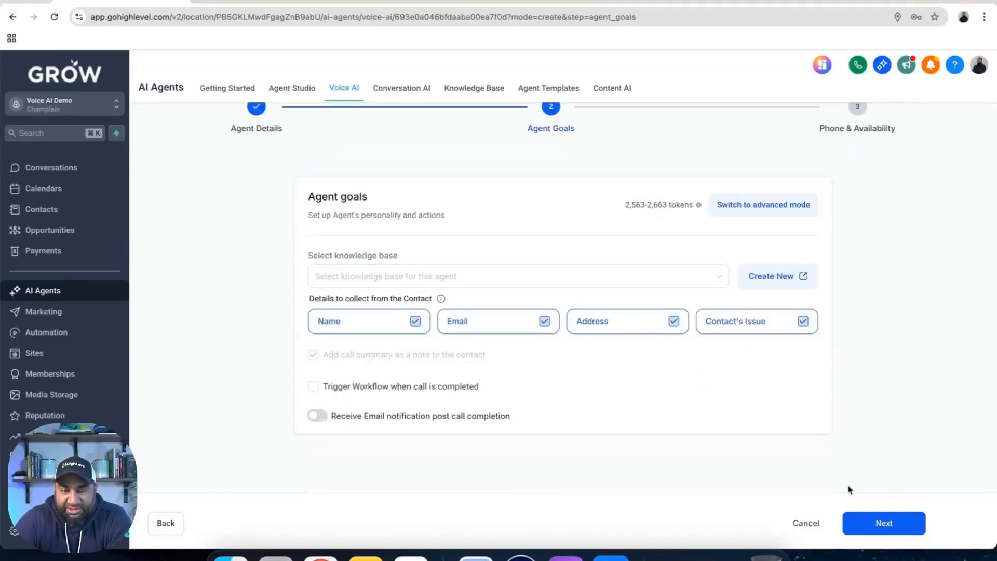
pyautogui.click(873, 522)
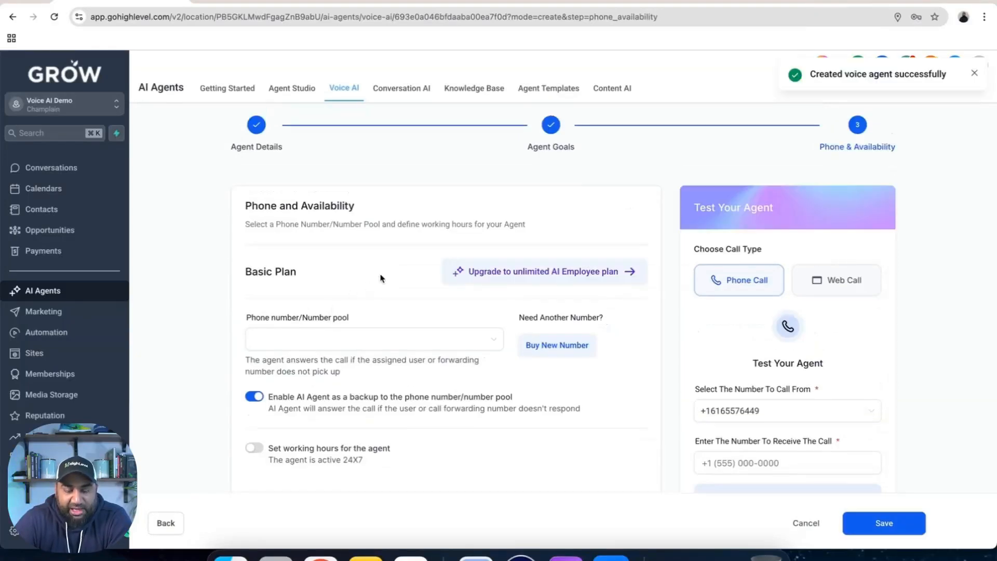
# Assign the account's available phone number to the agent and disable its backup role so it answers all calls directly
pyautogui.click(383, 271)
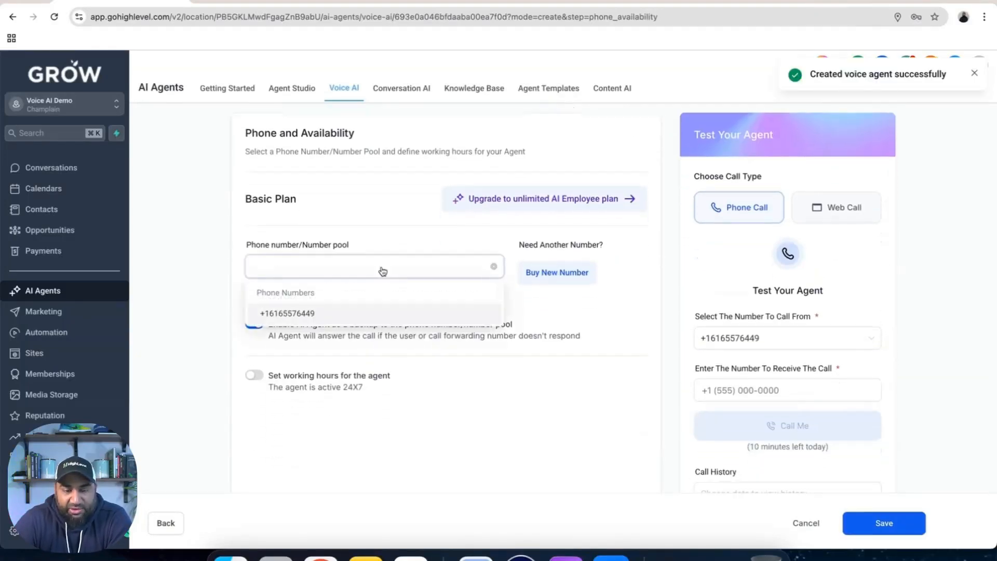
pyautogui.click(326, 318)
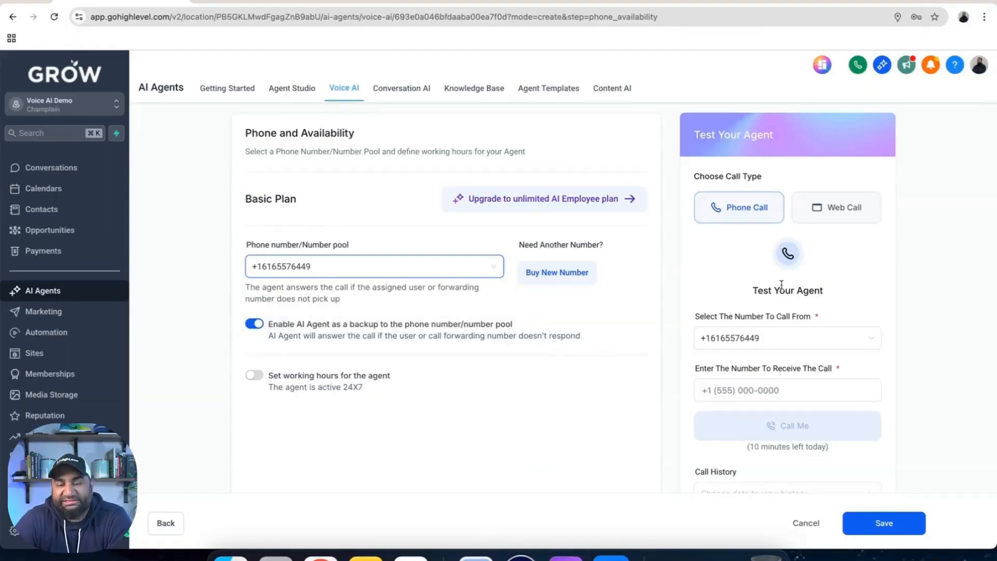
pyautogui.scroll(-1, 374, 358)
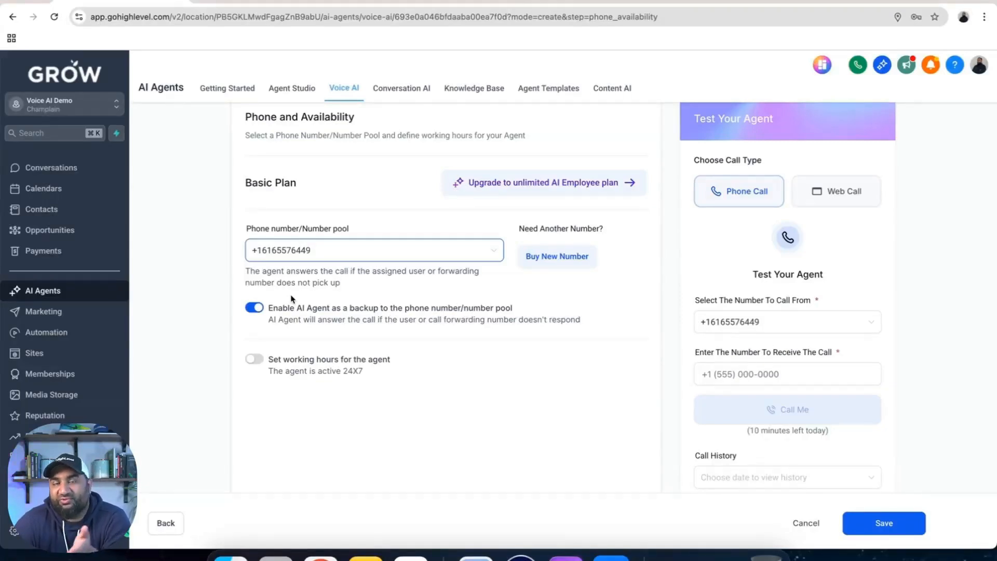
pyautogui.click(257, 308)
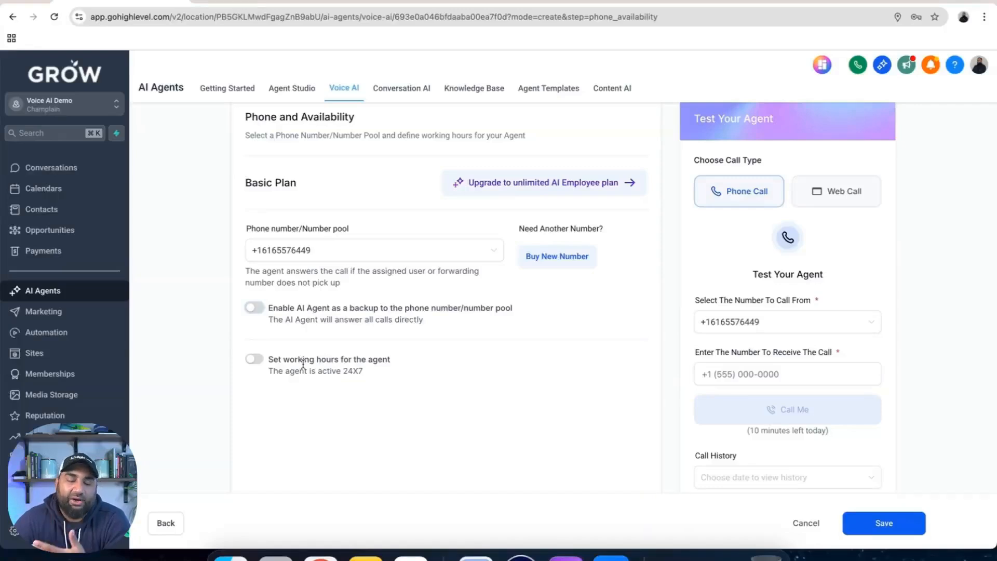
# Enable working hours for the agent and make it available on all seven days, Monday through Sunday
pyautogui.click(254, 359)
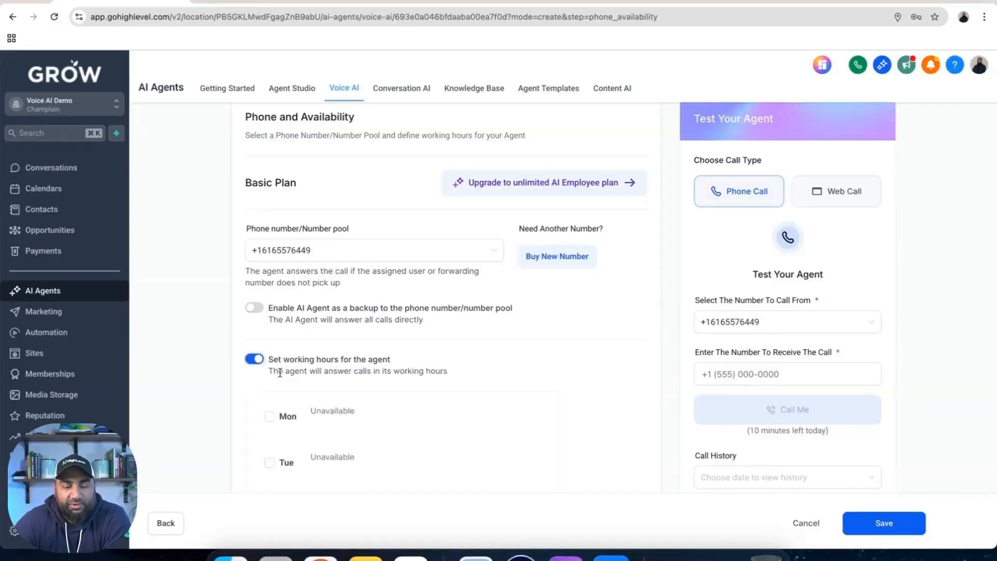
pyautogui.scroll(-1, 309, 414)
pyautogui.scroll(-5, 308, 414)
pyautogui.scroll(3, 309, 403)
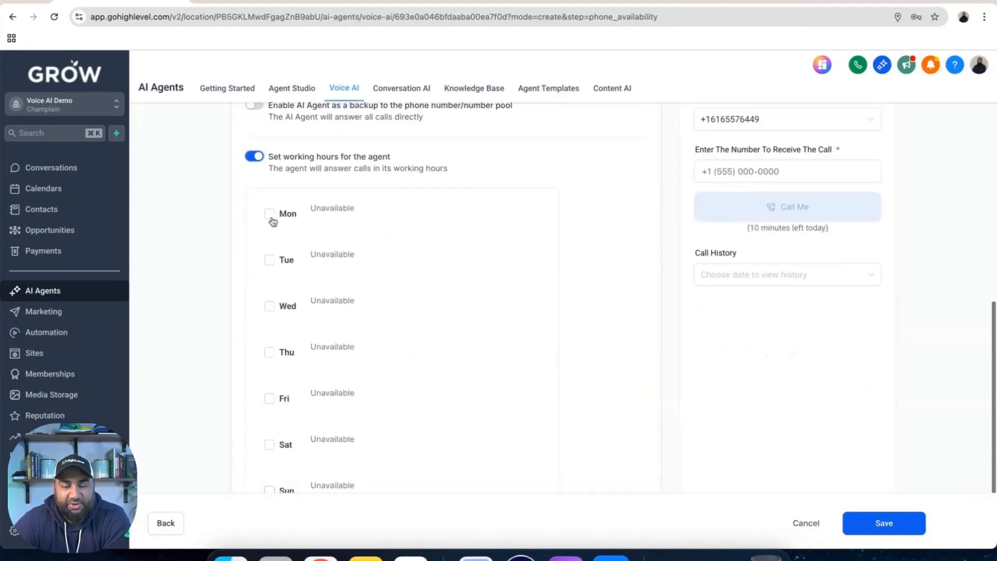
pyautogui.click(270, 216)
pyautogui.click(270, 264)
pyautogui.click(269, 315)
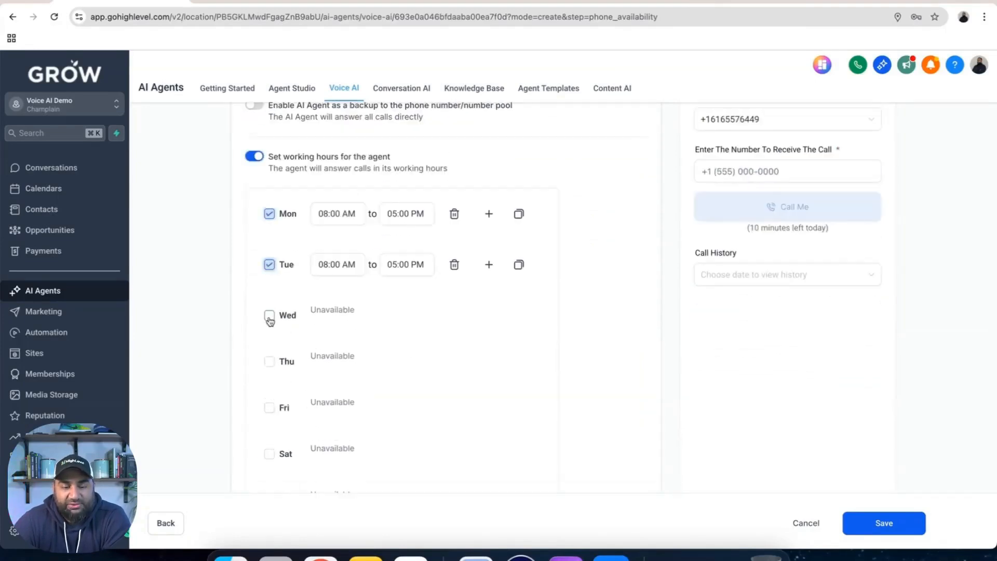
pyautogui.click(270, 367)
pyautogui.click(270, 416)
pyautogui.scroll(-3, 270, 423)
pyautogui.click(269, 362)
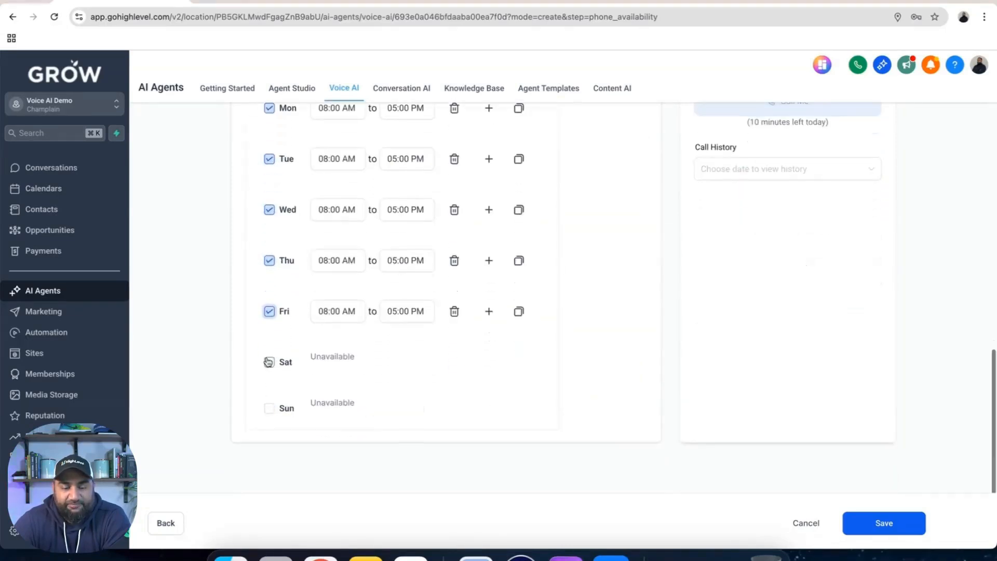
pyautogui.click(269, 413)
pyautogui.scroll(3, 290, 364)
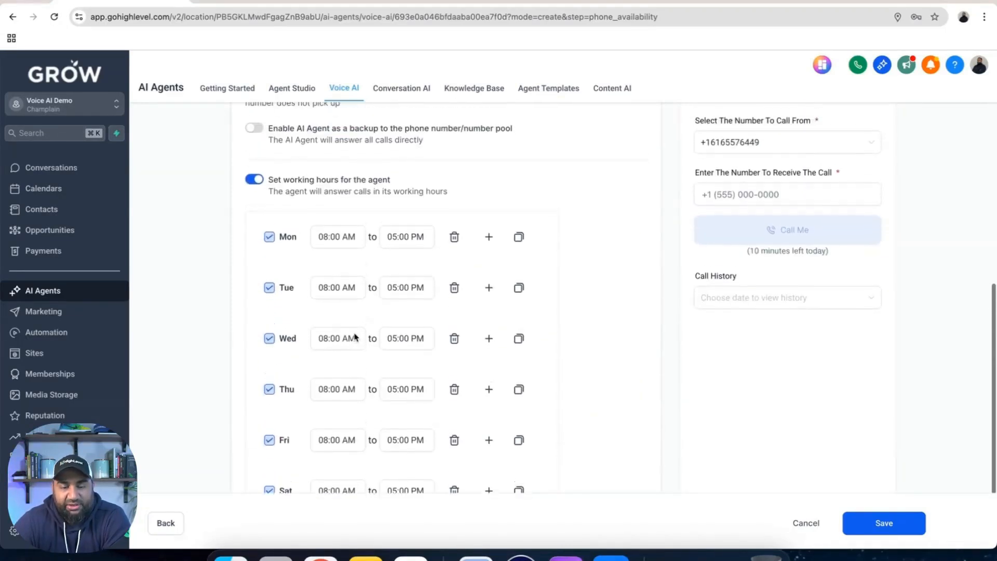
# Set the start of Monday's working hours to 06:00 PM
pyautogui.click(336, 237)
pyautogui.scroll(-2, 326, 324)
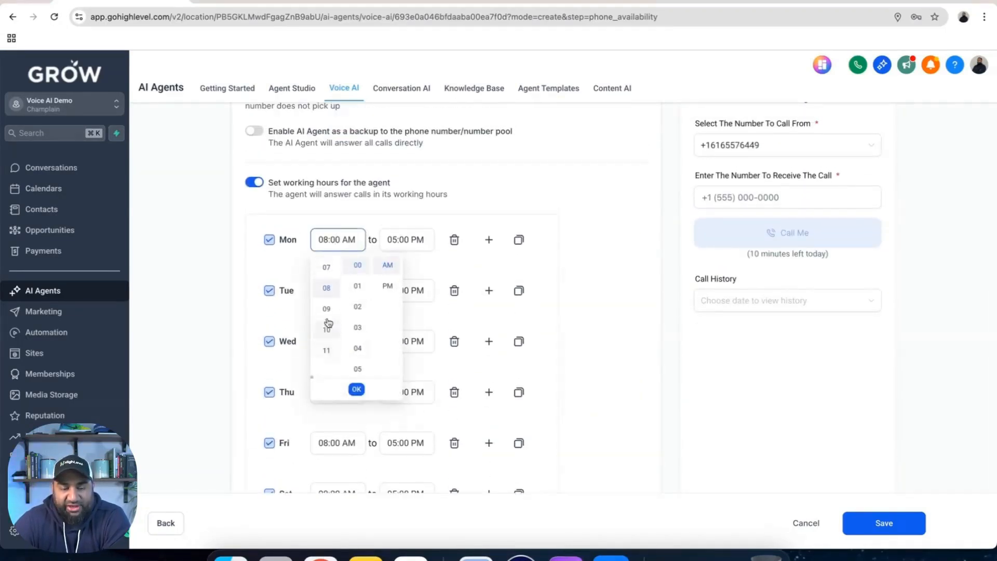
pyautogui.scroll(3, 327, 322)
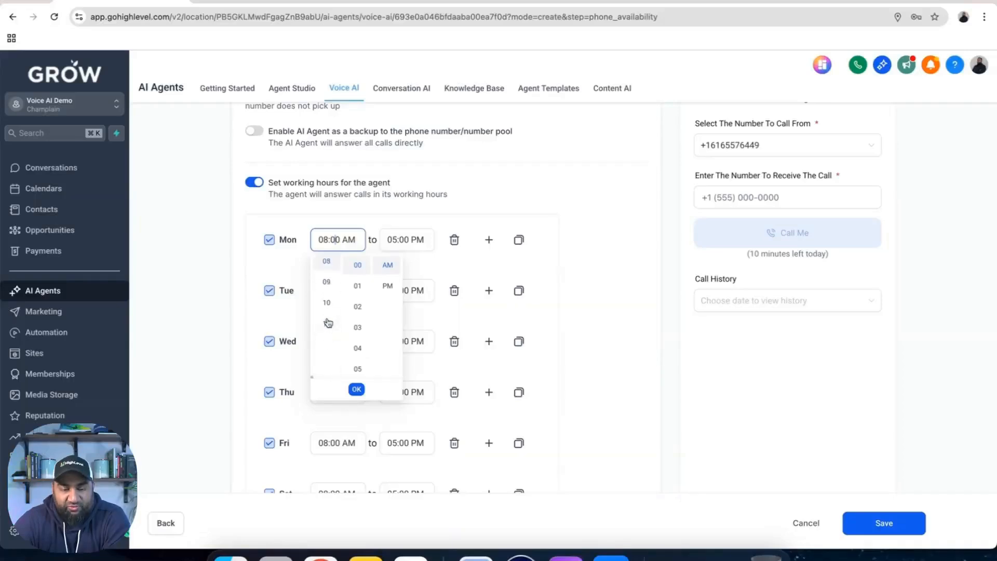
pyautogui.click(387, 286)
pyautogui.scroll(2, 325, 311)
pyautogui.click(326, 329)
pyautogui.click(356, 389)
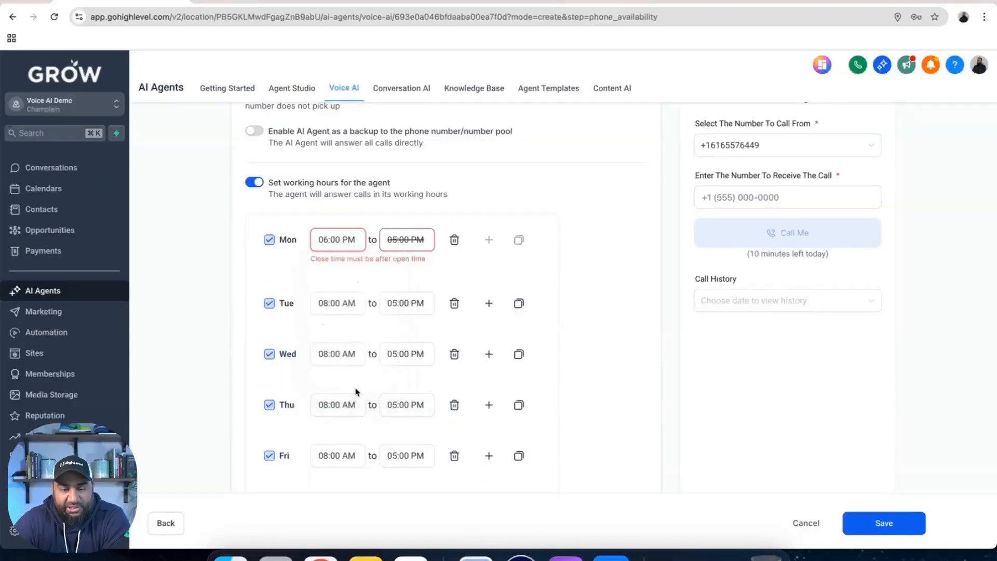
# Set the end of Monday's first time slot to 11:59 PM
pyautogui.click(399, 243)
pyautogui.scroll(-4, 396, 353)
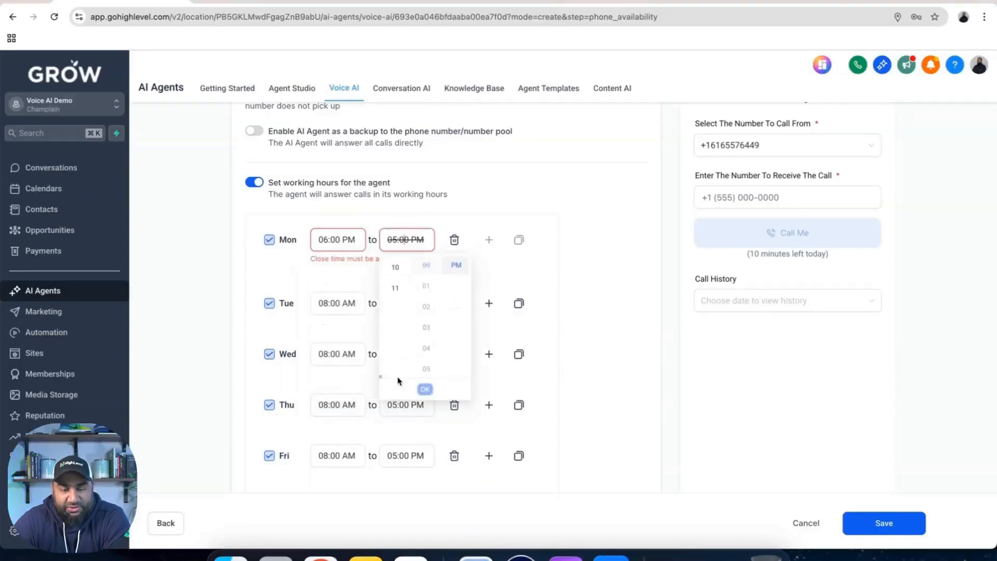
pyautogui.click(397, 340)
pyautogui.scroll(-20, 430, 333)
pyautogui.click(429, 268)
pyautogui.click(425, 389)
# Add a second Monday time slot running from 12:00 AM to 08:00 AM
pyautogui.click(489, 239)
pyautogui.click(325, 267)
pyautogui.scroll(15, 360, 296)
pyautogui.scroll(3, 360, 296)
pyautogui.click(357, 292)
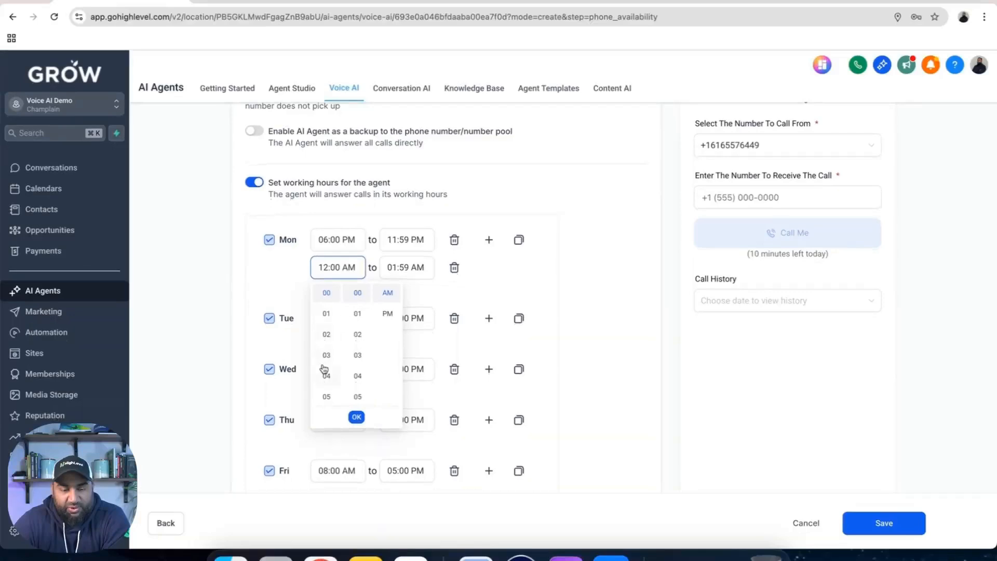
pyautogui.click(391, 267)
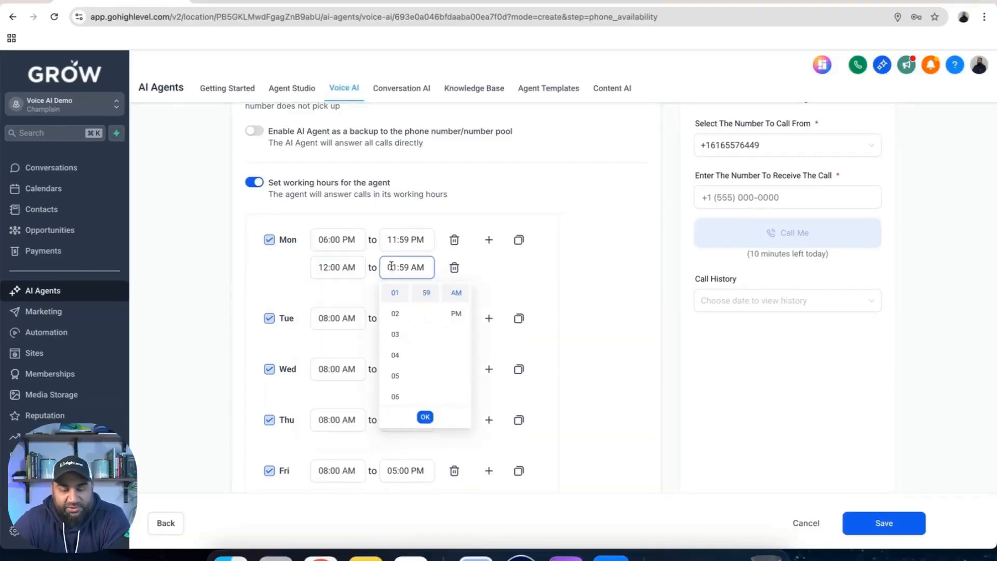
pyautogui.scroll(-4, 396, 379)
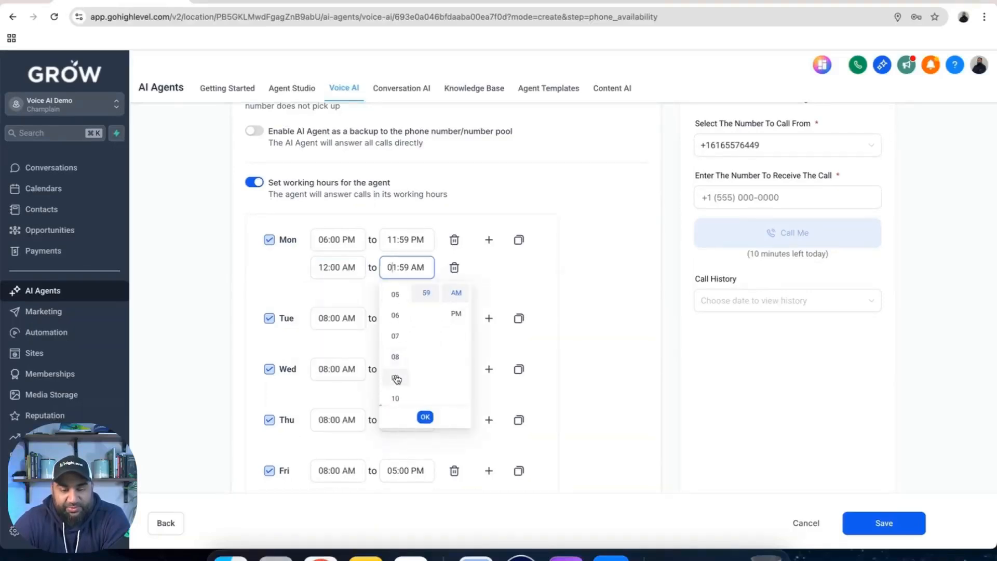
pyautogui.click(395, 357)
pyautogui.scroll(10, 425, 311)
pyautogui.click(426, 292)
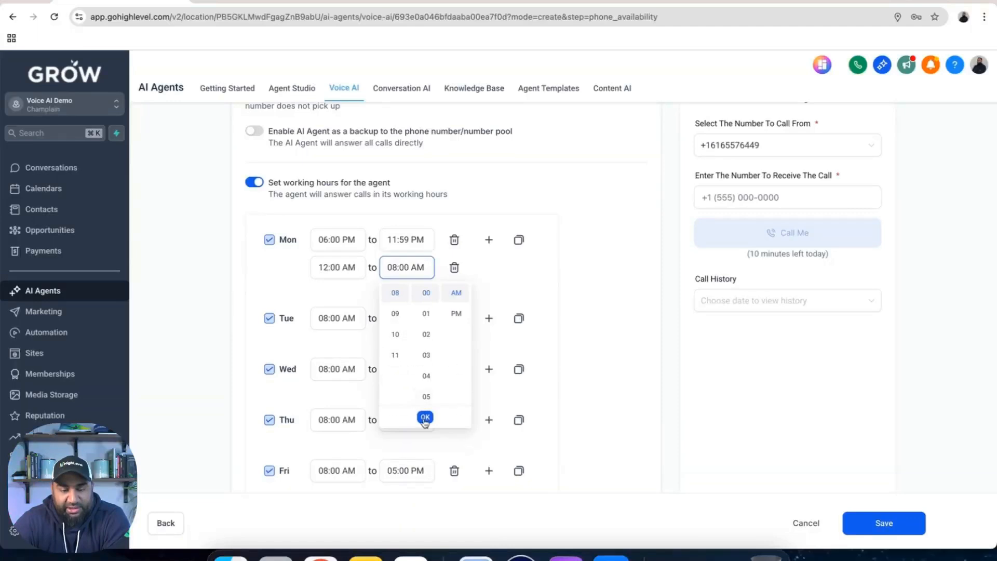
pyautogui.click(425, 417)
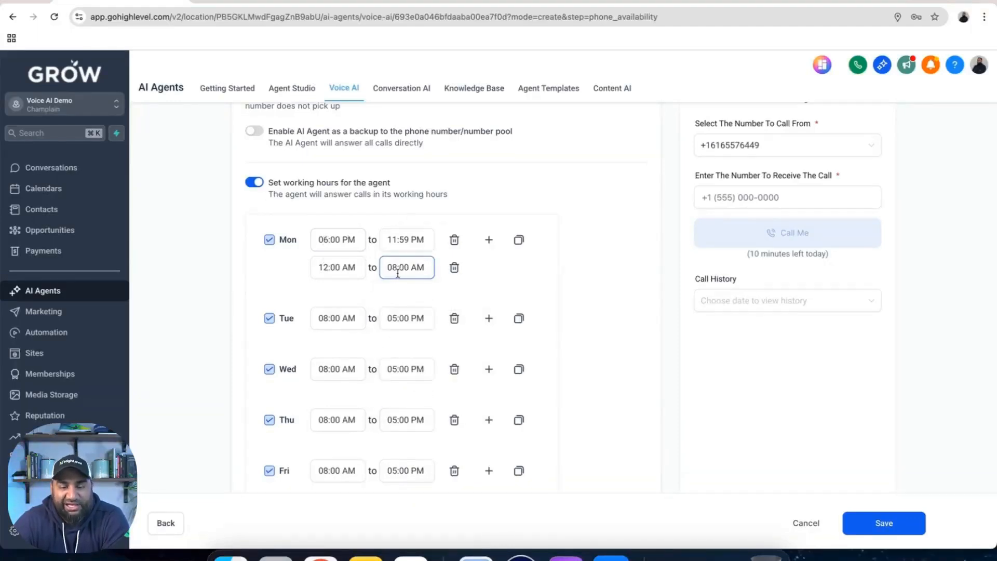
# Copy Monday's two time slots to all days of the week
pyautogui.click(519, 240)
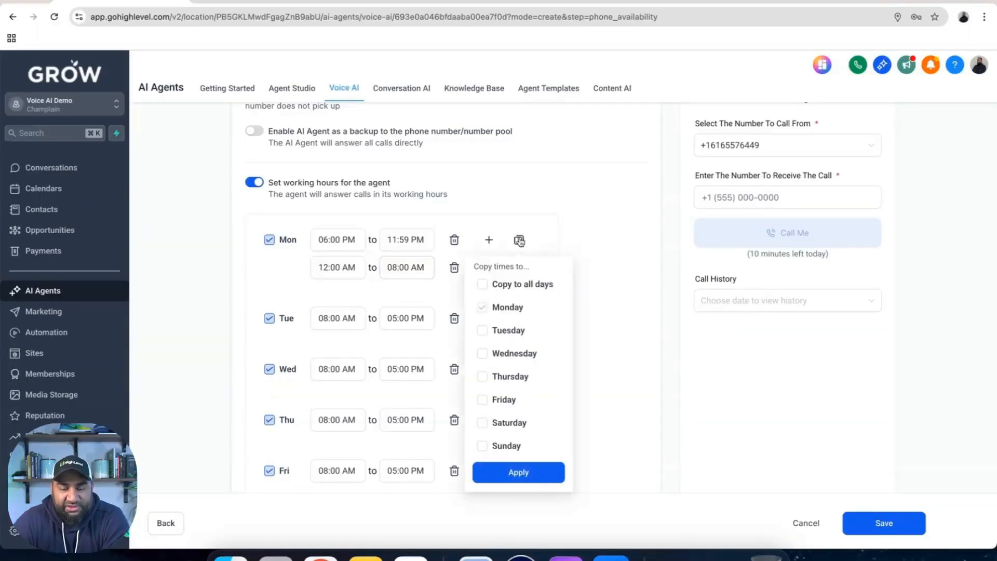
pyautogui.click(482, 284)
pyautogui.click(506, 473)
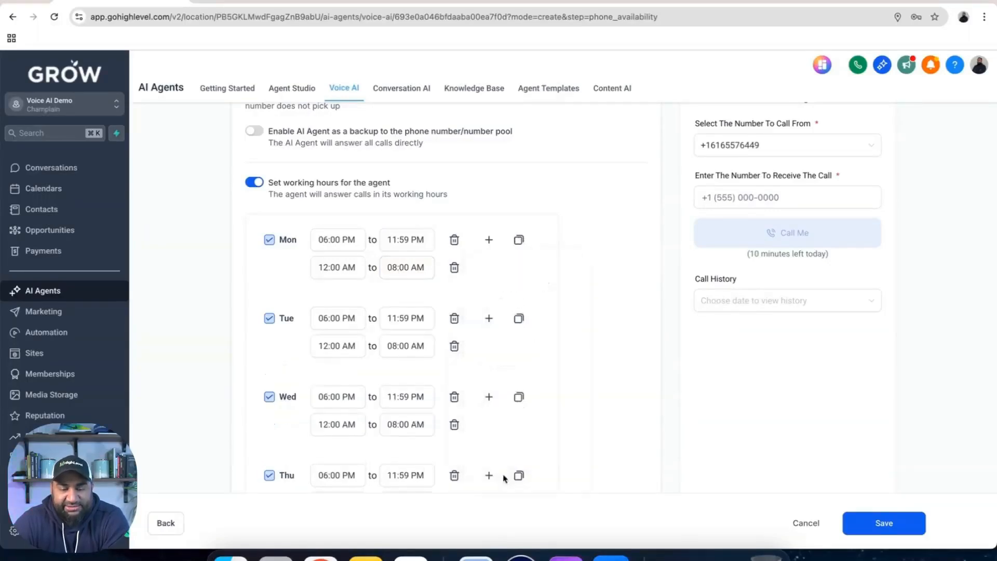
# Give Friday a single all-day slot from 12:00 AM to 11:59 PM, removing its second slot
pyautogui.scroll(-5, 485, 379)
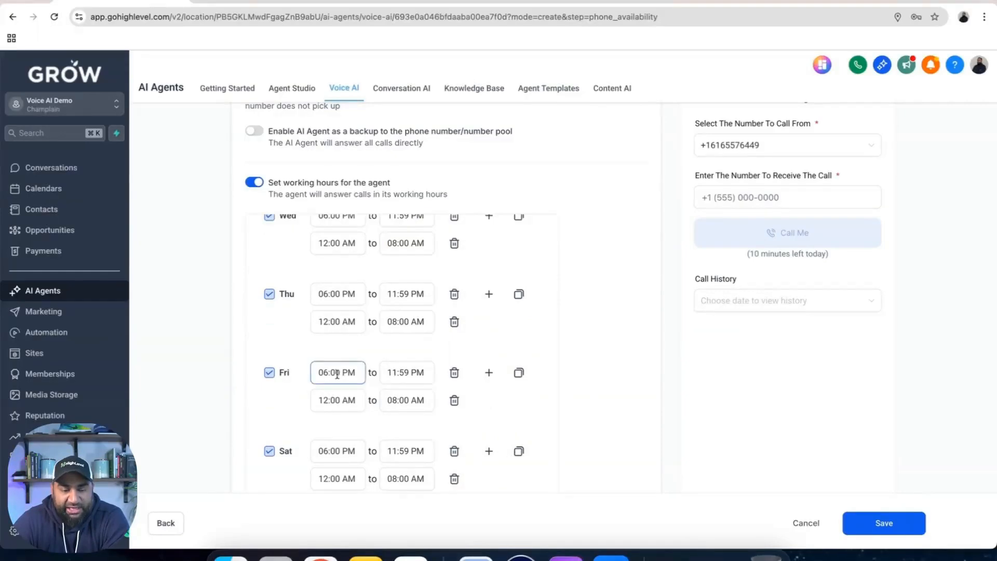
pyautogui.click(323, 374)
pyautogui.click(326, 398)
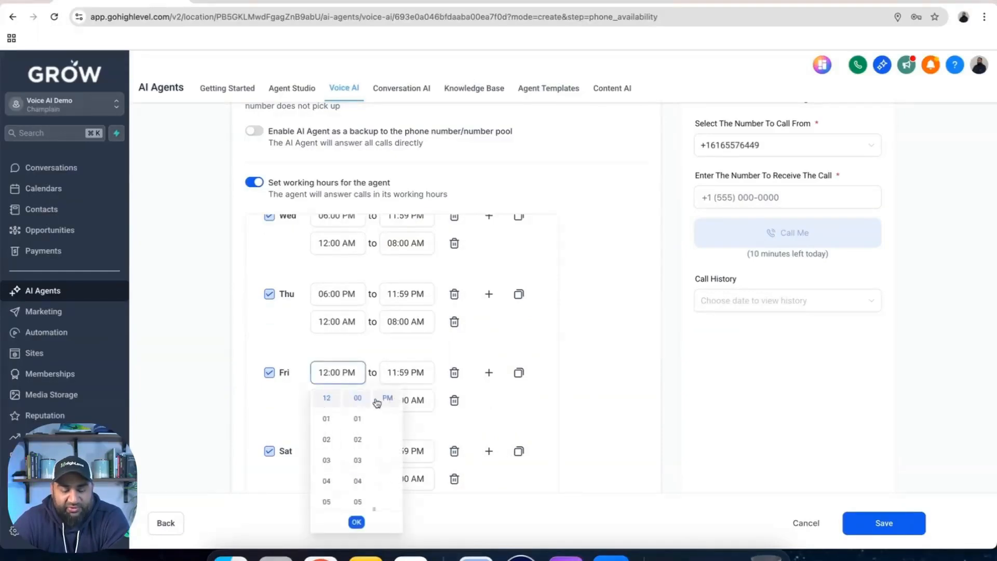
pyautogui.click(387, 398)
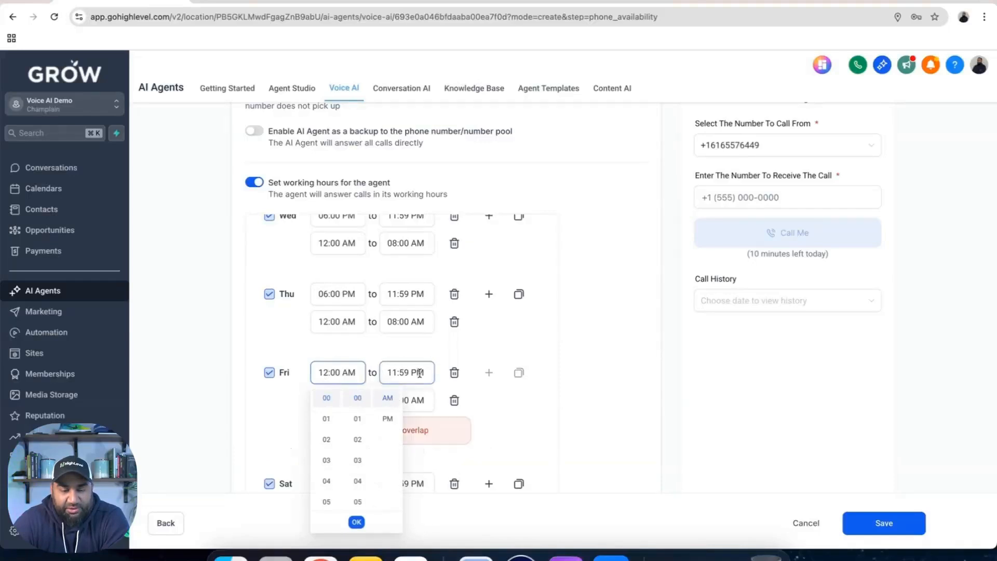
pyautogui.click(420, 373)
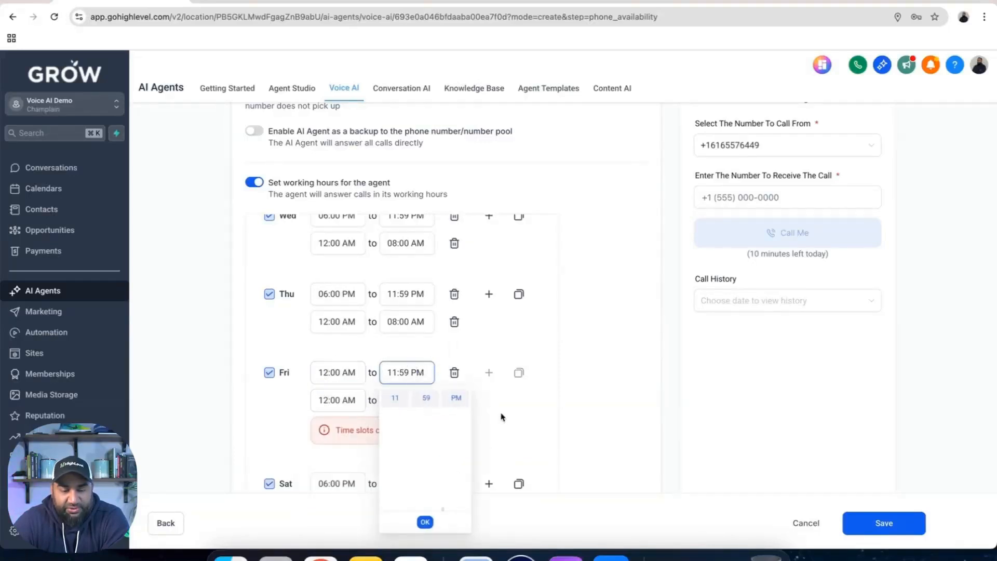
pyautogui.click(425, 521)
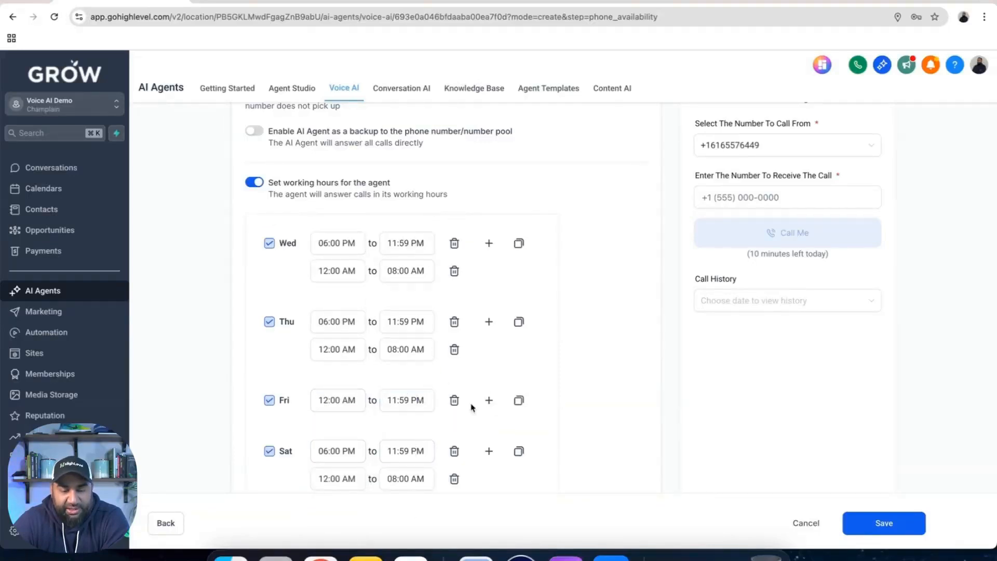
# Copy Friday's all-day working hours to Saturday and Sunday
pyautogui.click(517, 404)
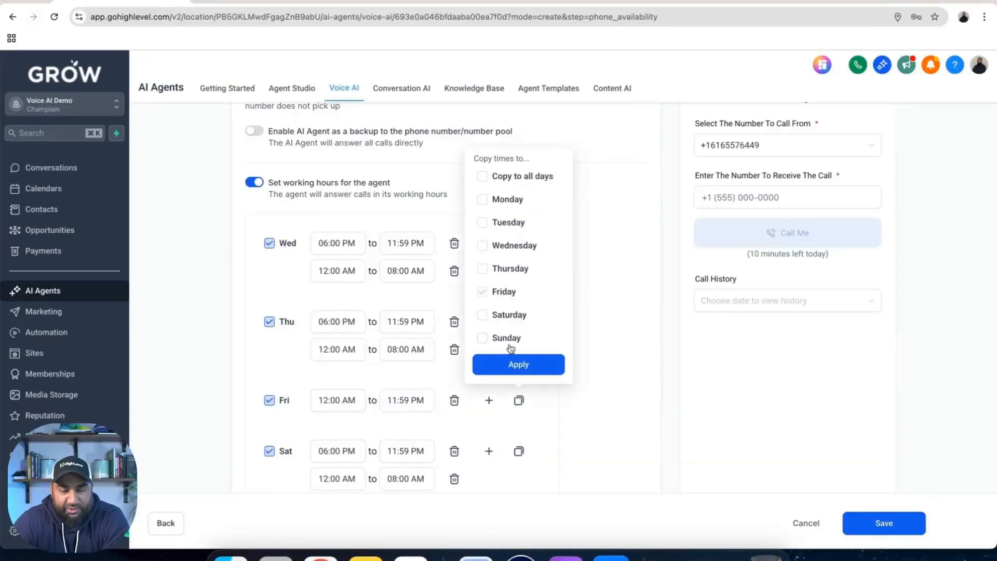
pyautogui.click(483, 315)
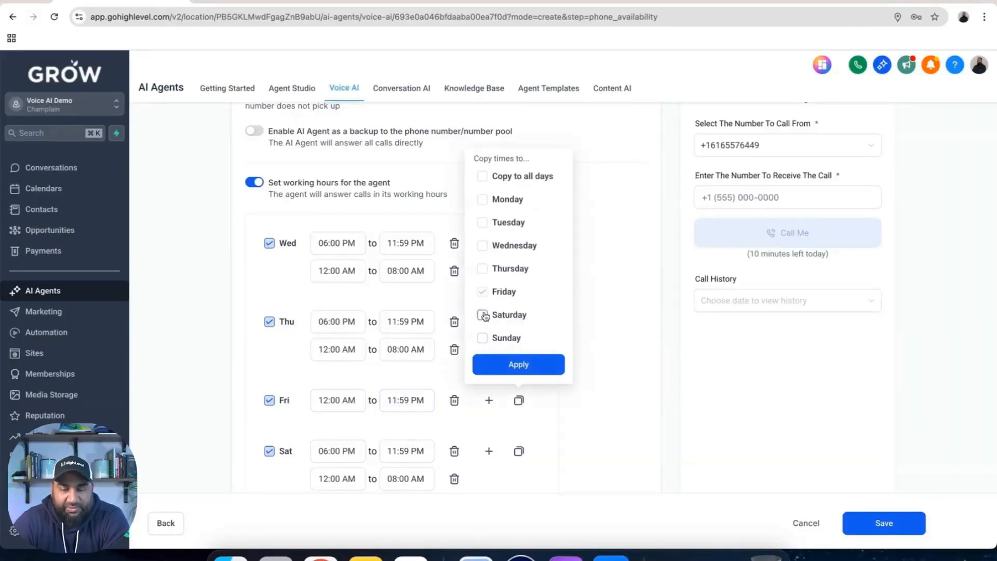
pyautogui.click(483, 337)
pyautogui.click(518, 364)
# Delete Friday's all-day slot and copy Thursday's evening and overnight slots to Friday instead
pyautogui.scroll(-3, 398, 361)
pyautogui.scroll(2, 396, 363)
pyautogui.click(455, 379)
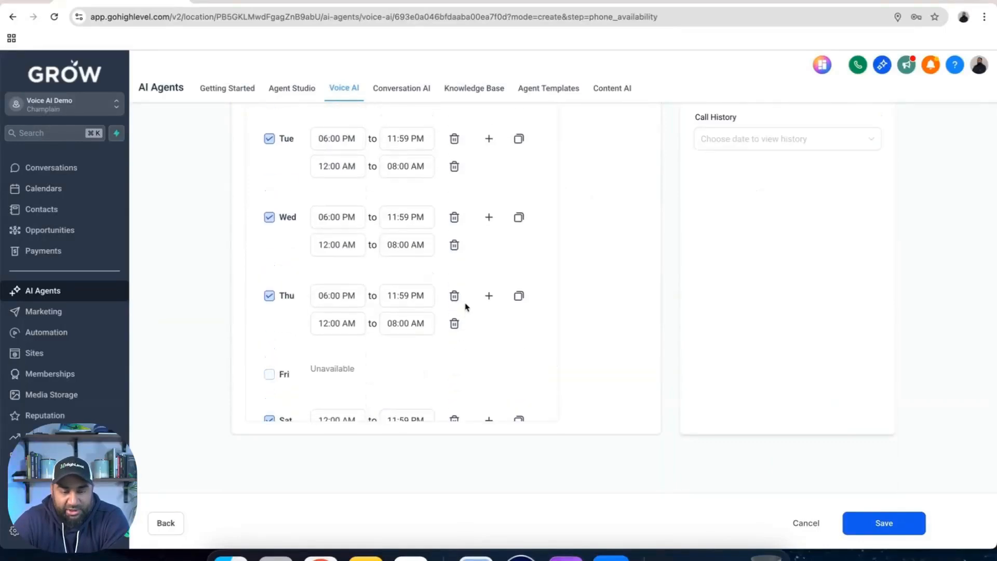
pyautogui.click(518, 296)
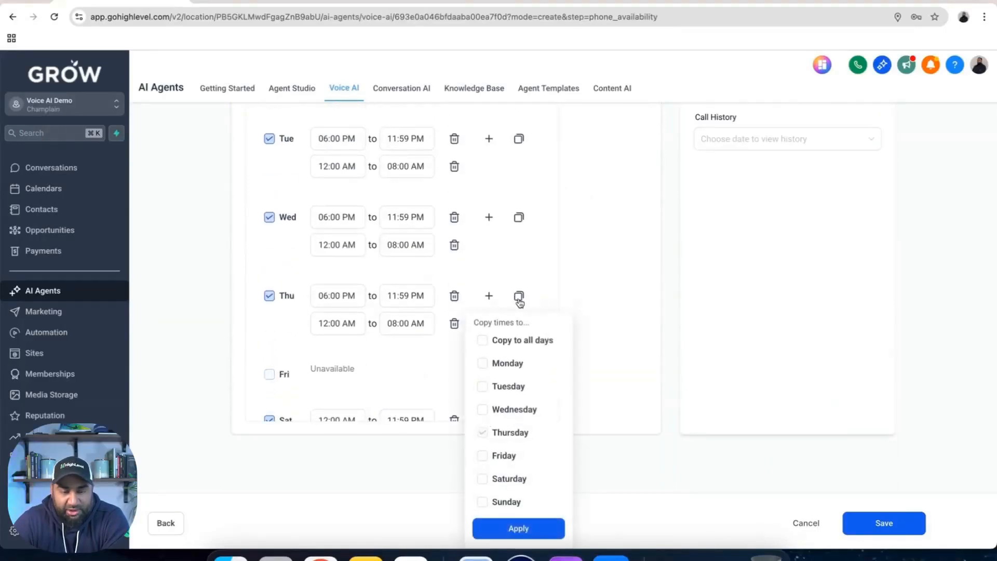
pyautogui.click(482, 455)
pyautogui.click(502, 530)
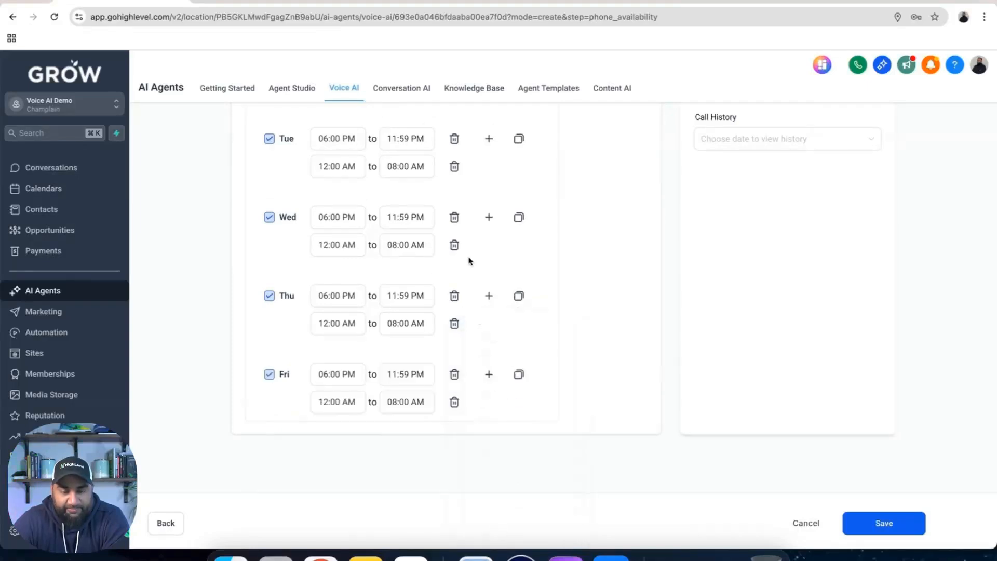
pyautogui.scroll(1, 467, 260)
pyautogui.scroll(3, 469, 261)
pyautogui.scroll(6, 469, 261)
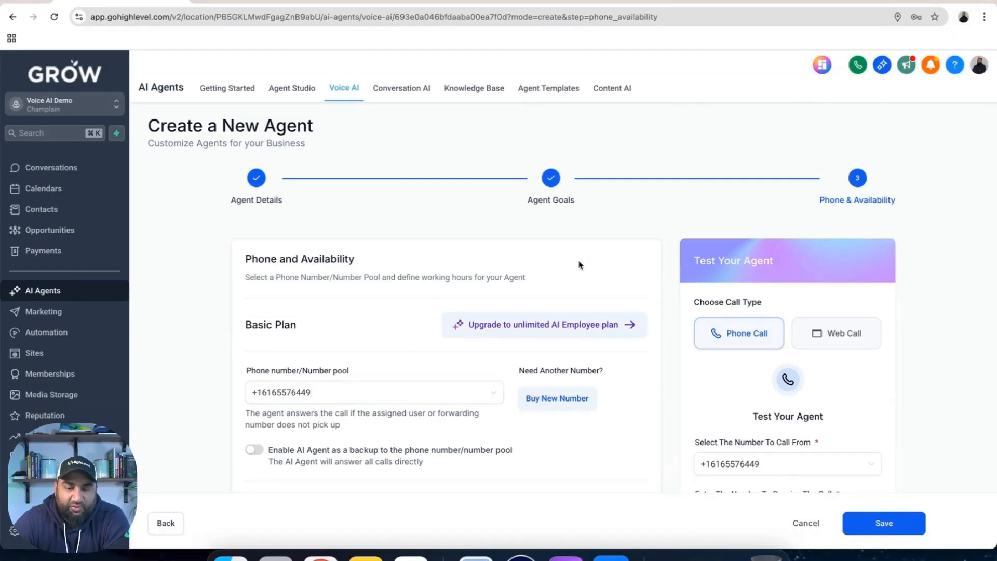
pyautogui.scroll(-3, 580, 265)
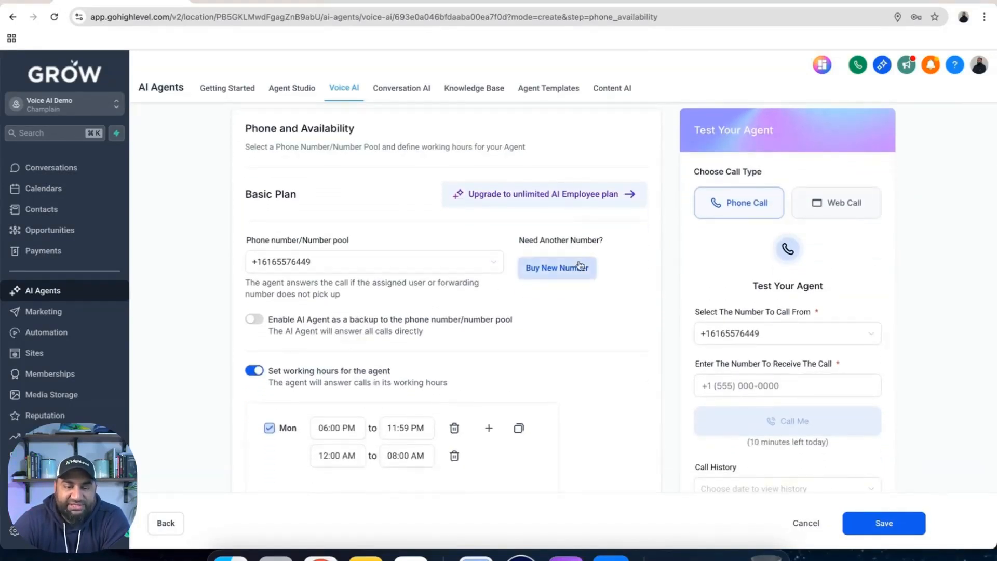